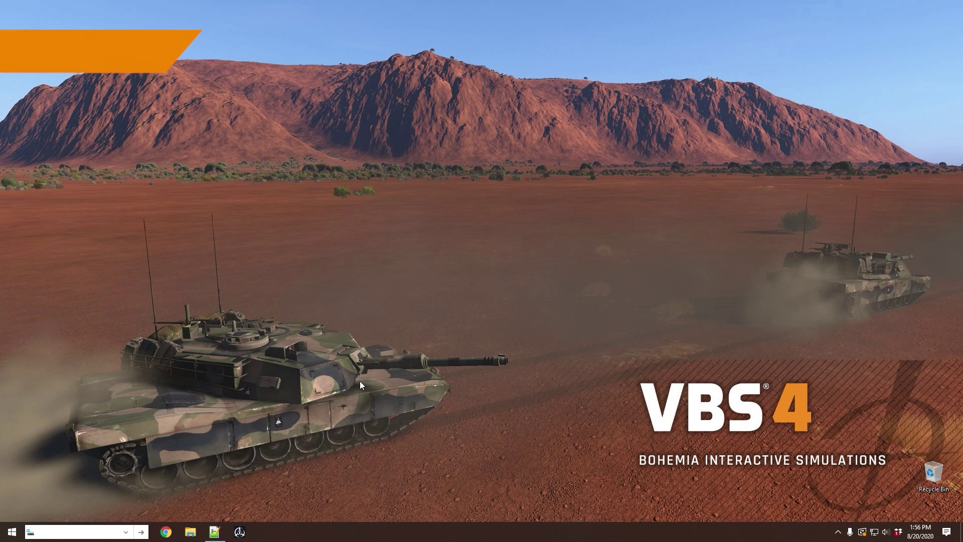
- Launch VBS License Manager and start Computer Activation to reach the Enter Ticket ID page
click(239, 532)
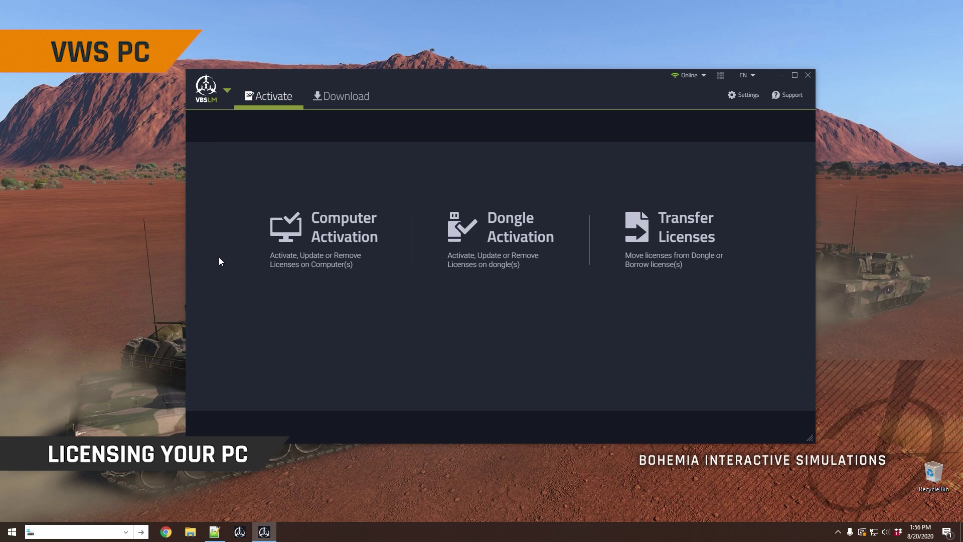
click(305, 256)
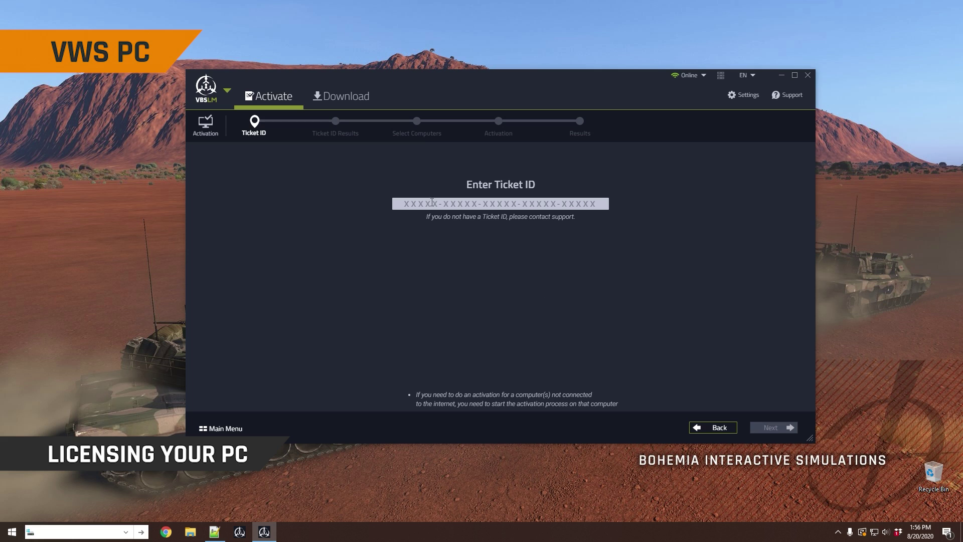
- Leave the activation process for the Download page and show the VBS4 products
click(351, 98)
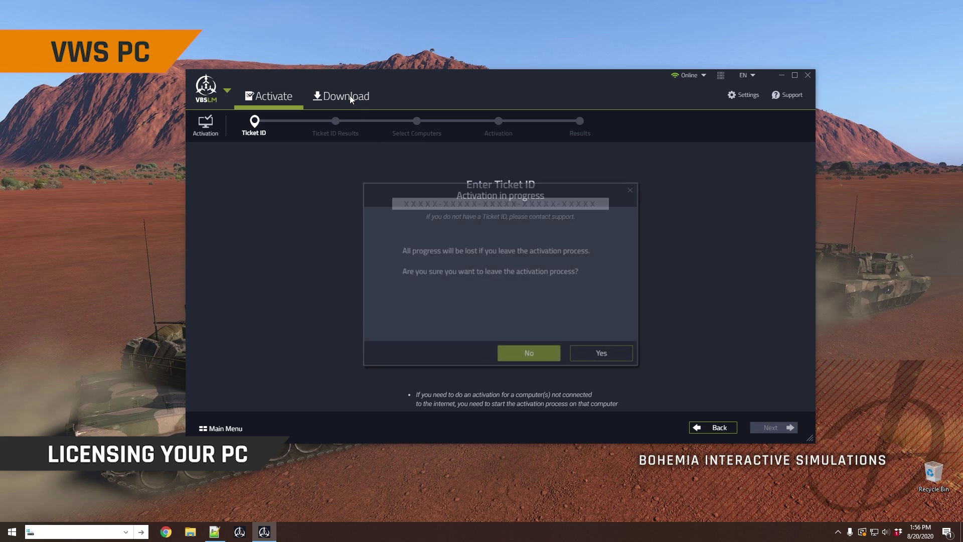
click(597, 342)
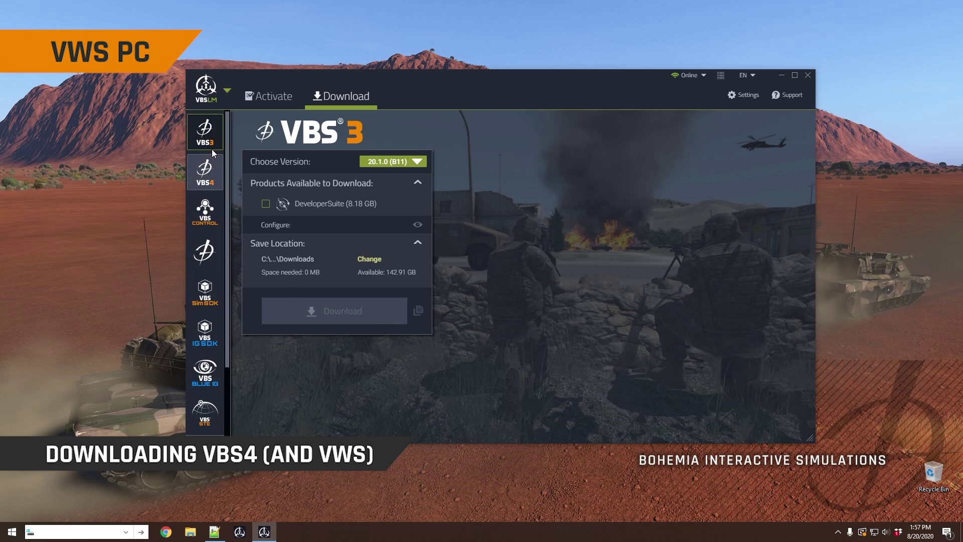
click(210, 178)
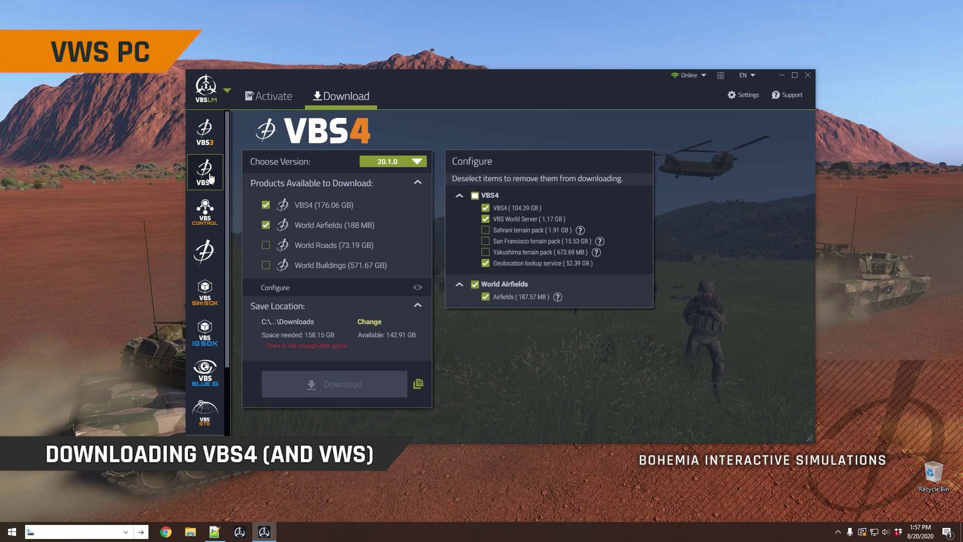
- Include World Airfields, World Roads and World Buildings in the VBS4 download
click(266, 226)
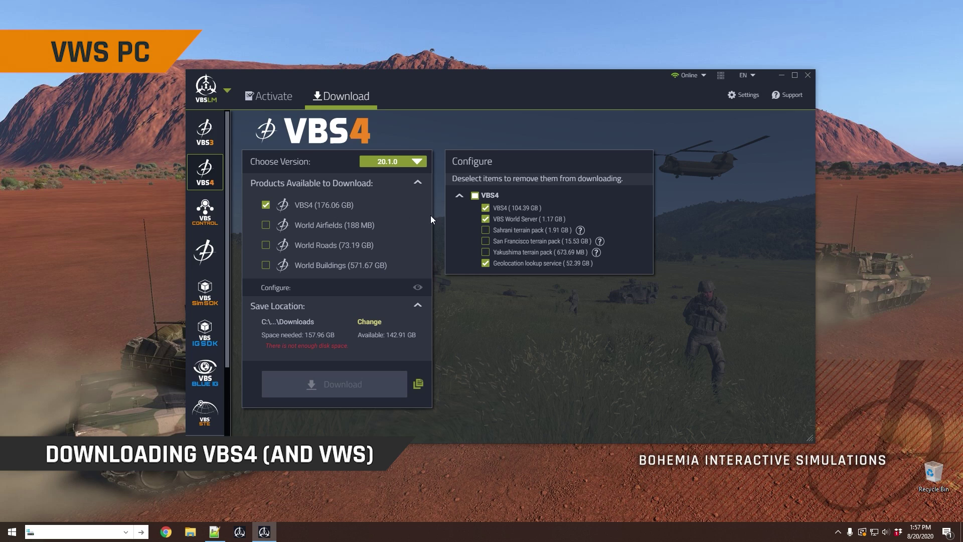
click(485, 230)
click(486, 241)
click(265, 227)
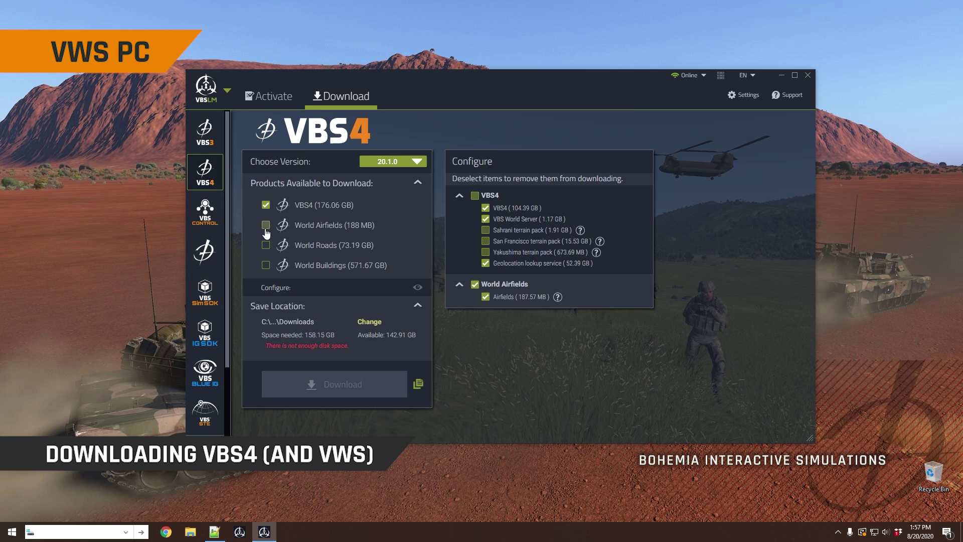
click(266, 245)
click(266, 265)
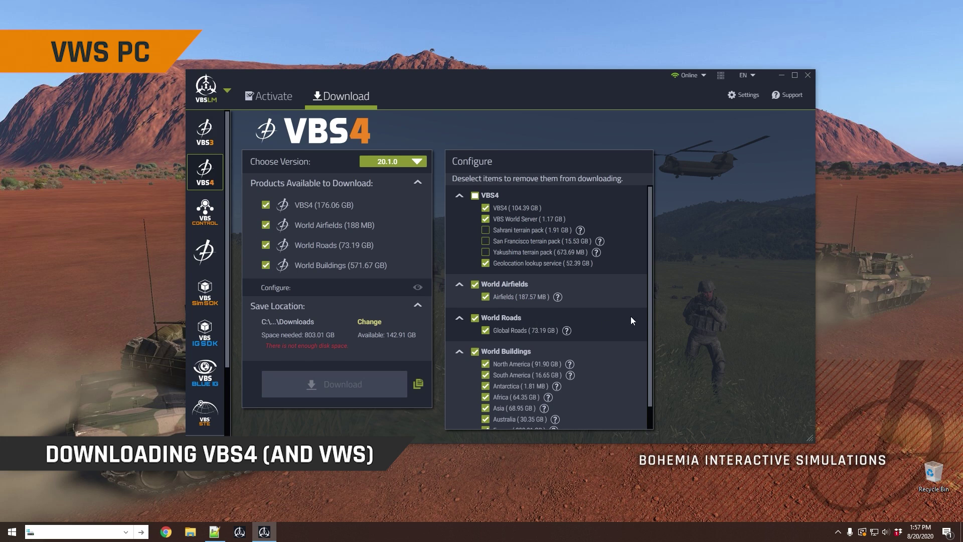
- Untick the Islands, Europe, Australia, Asia, Africa, Antarctica and South America buildings packs, keeping North America
scroll(649, 316, down, 1)
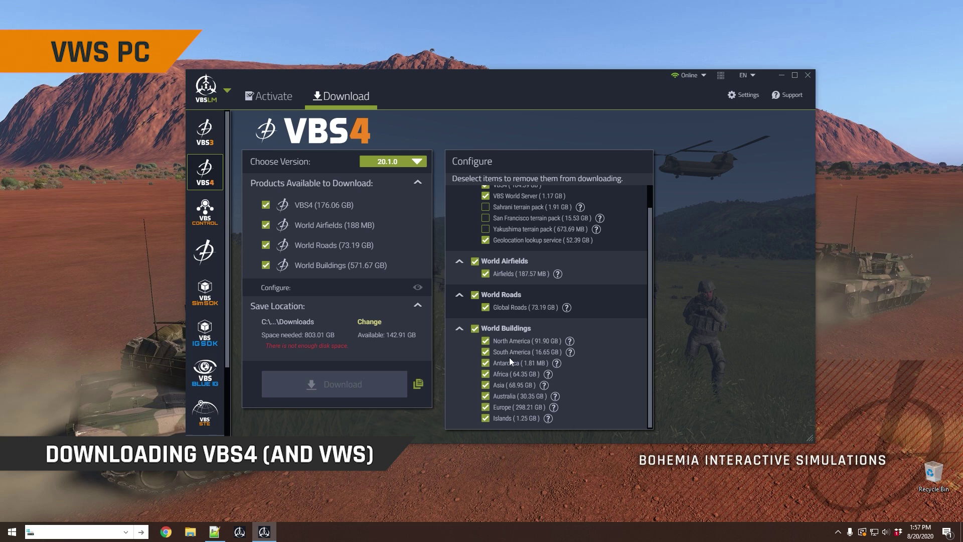
click(485, 417)
click(485, 407)
click(485, 396)
click(485, 384)
click(485, 373)
click(485, 362)
click(485, 352)
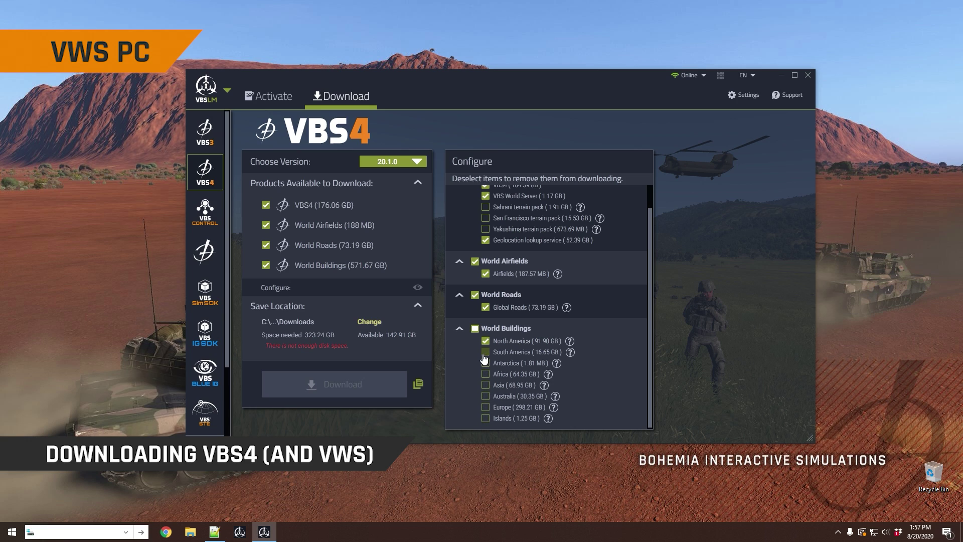
- Read through the World Data help page, then close it
click(570, 341)
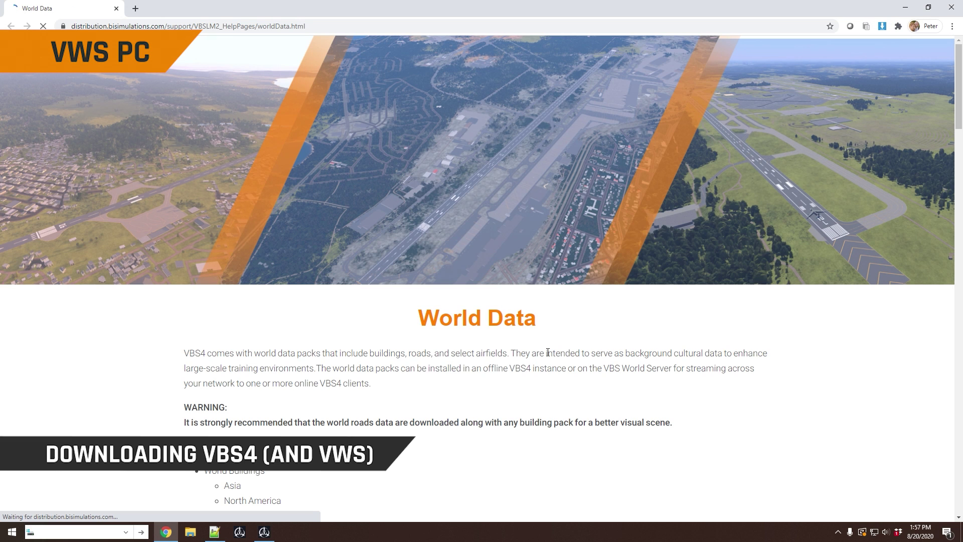
scroll(531, 351, down, 2)
scroll(484, 331, down, 2)
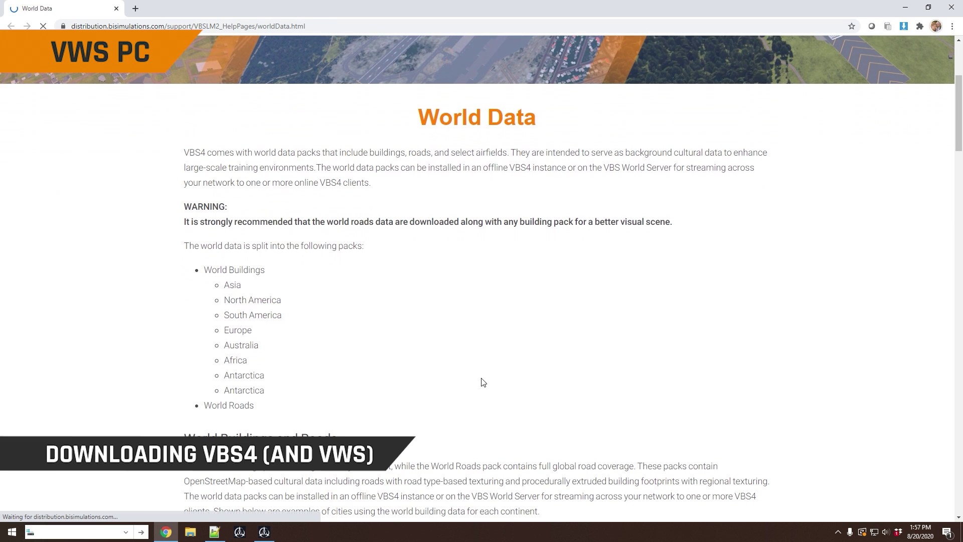
scroll(768, 228, up, 4)
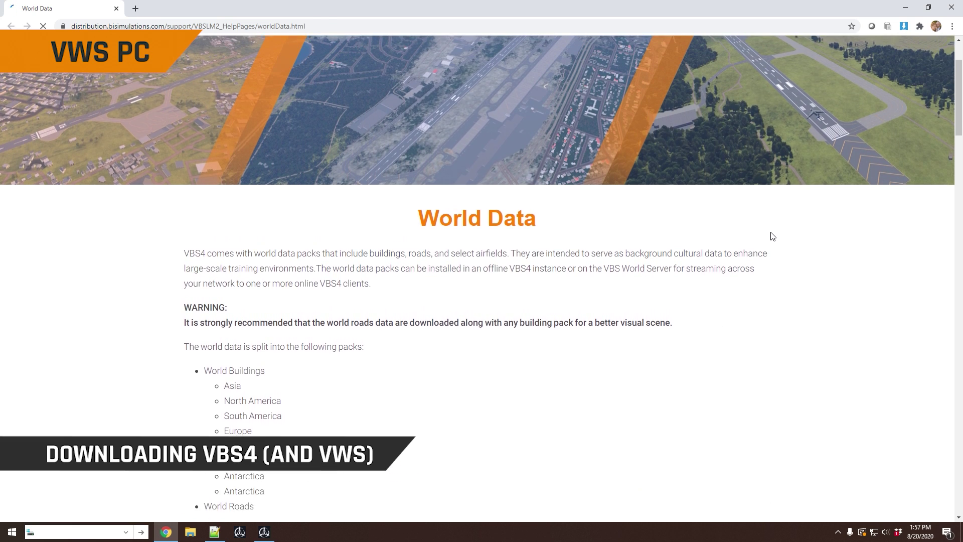
click(952, 7)
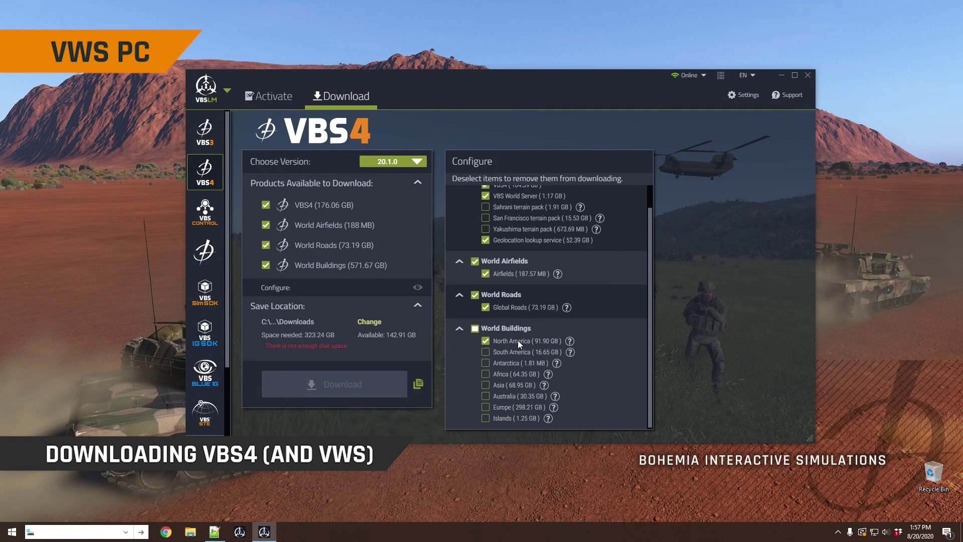
- Add the Sahrani, San Francisco and Yakushima terrain packs to the download
drag(649, 290, 657, 262)
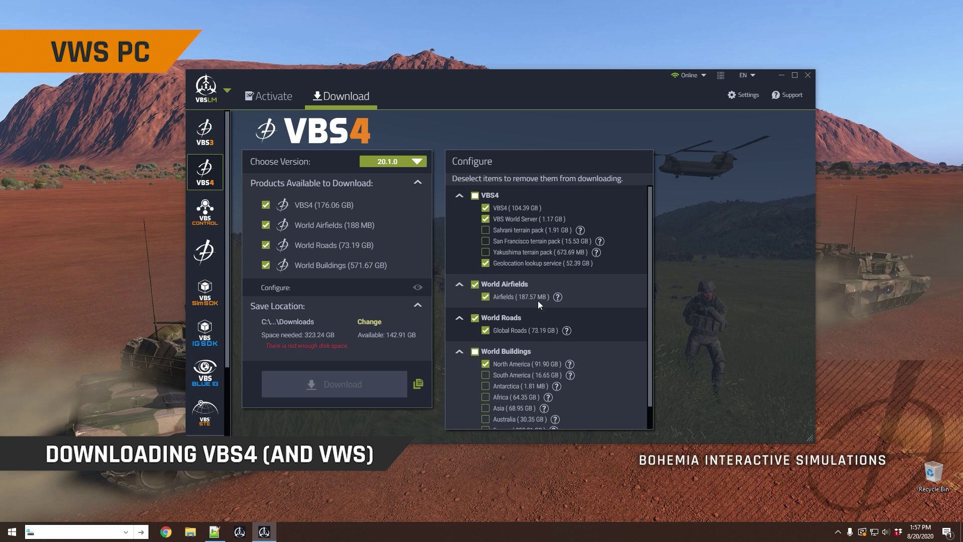
click(486, 230)
click(486, 241)
click(486, 252)
- Set the download save location to E:\VBS4 and copy the download links
click(370, 322)
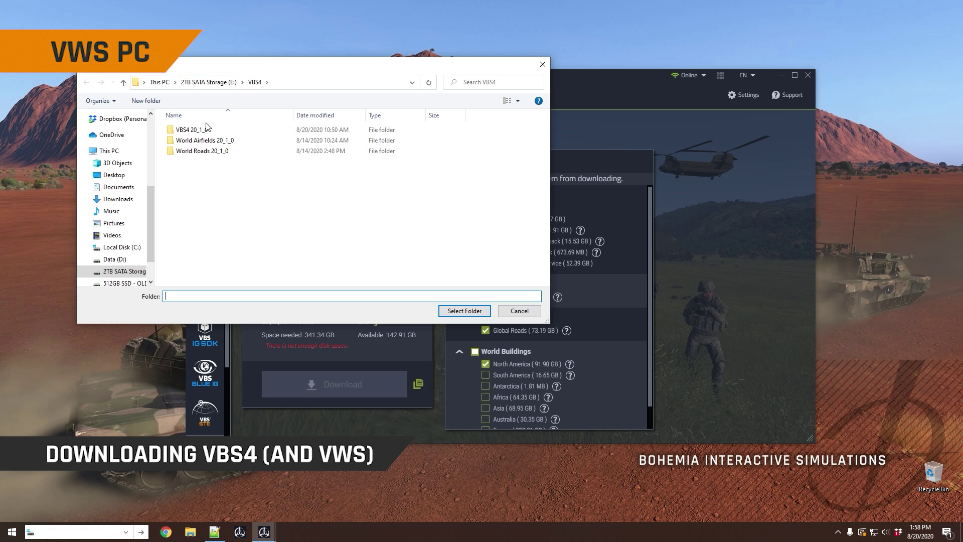
click(464, 311)
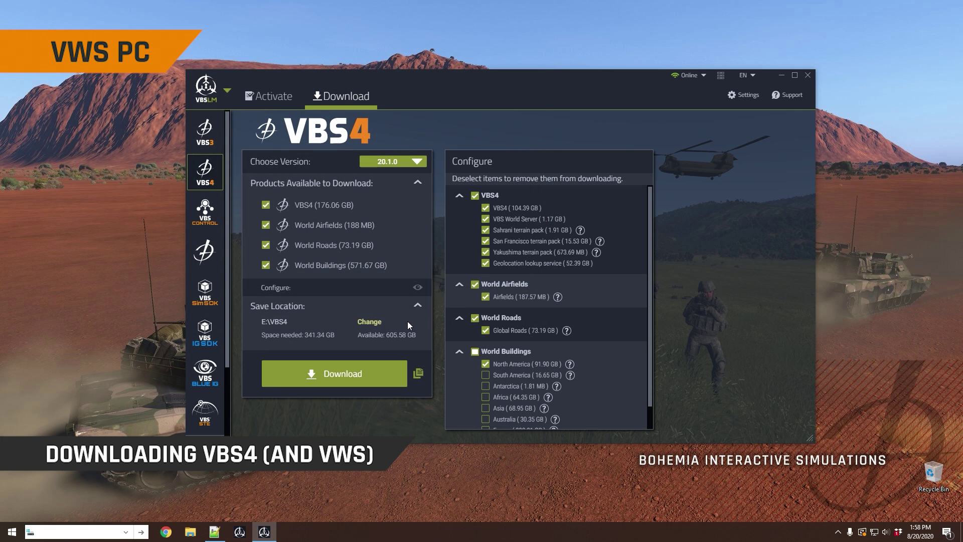
click(266, 325)
drag(264, 322, 297, 323)
click(298, 324)
click(418, 374)
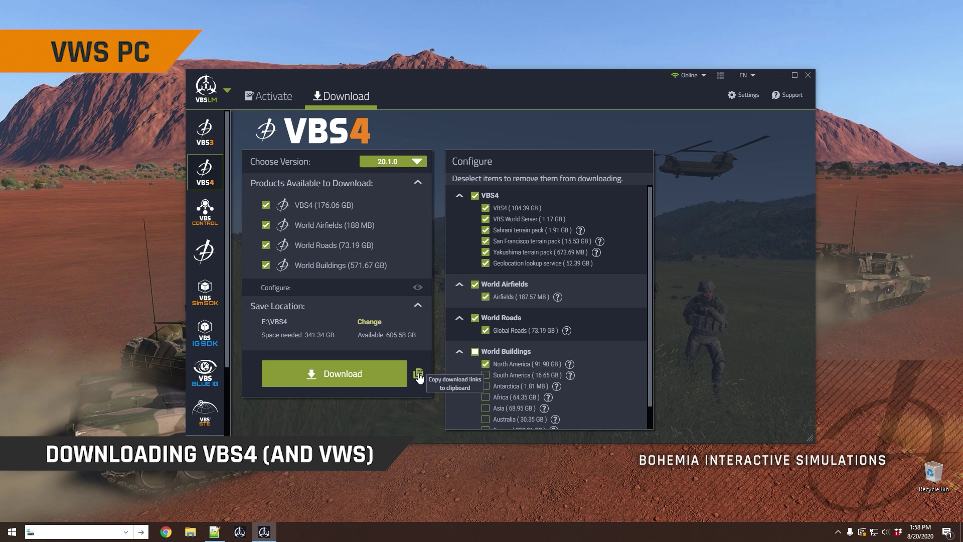
- Paste the copied download links into a Notepad++ document, then close Notepad++
click(214, 531)
key(ctrl+v)
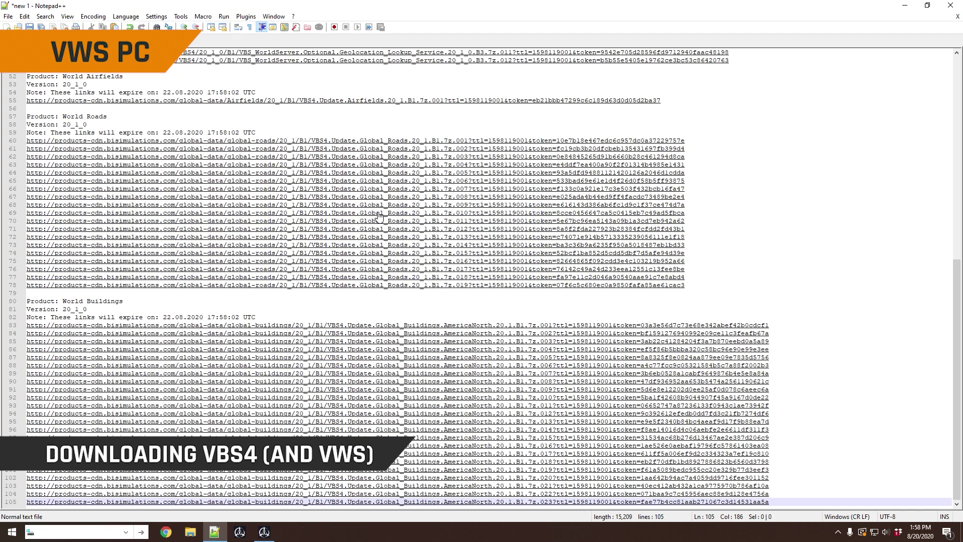
click(950, 6)
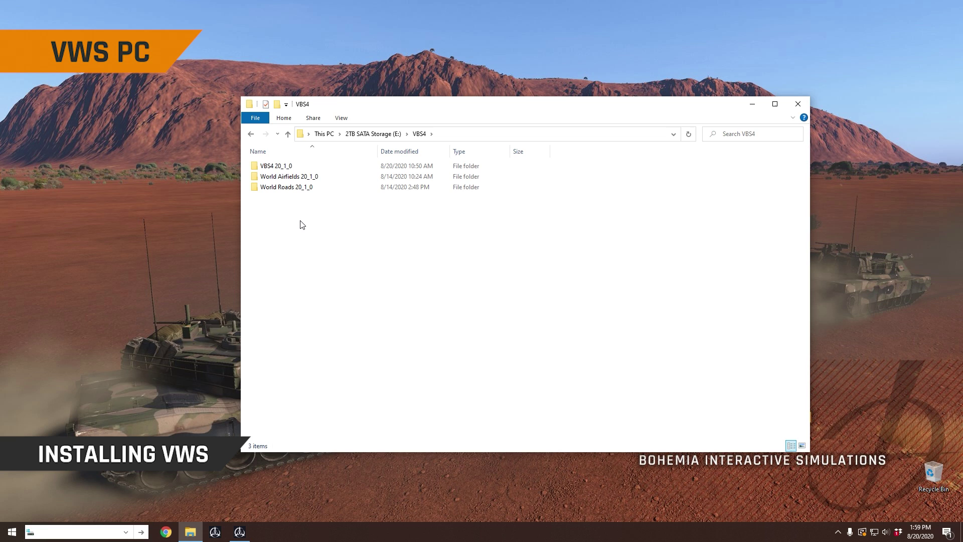
- Open the VBS4 20_1_0 download folder in E:\VBS4 and scroll through its contents
click(287, 178)
click(289, 186)
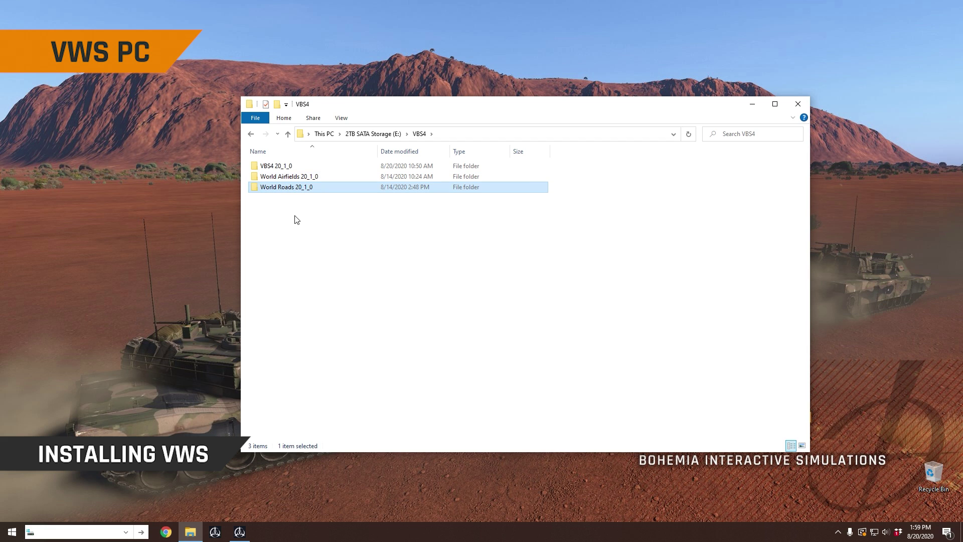
double_click(289, 167)
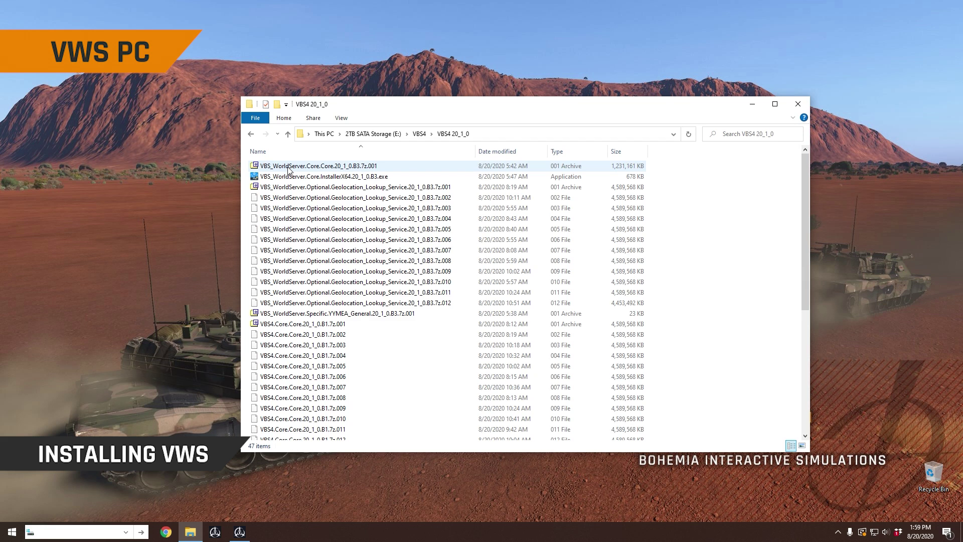
scroll(312, 260, down, 2)
scroll(312, 261, down, 5)
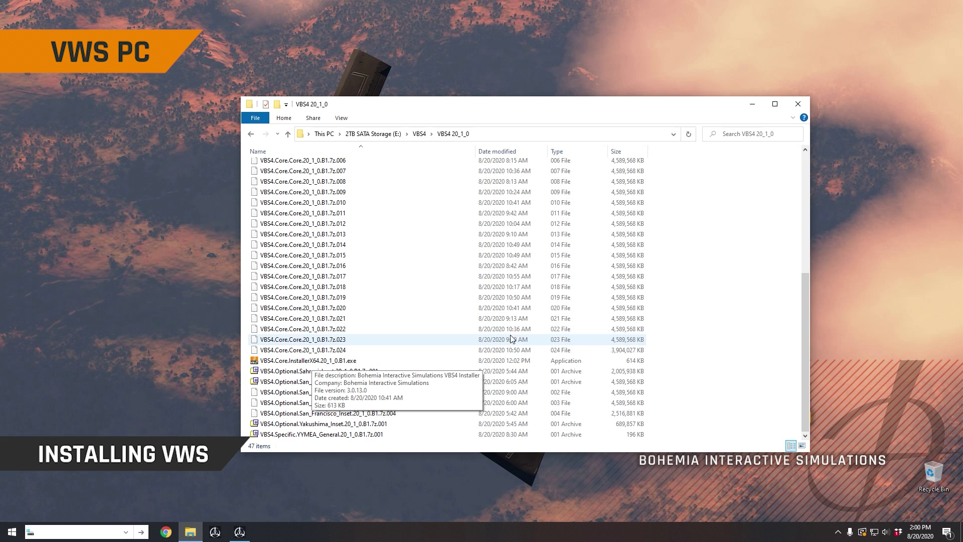
scroll(519, 331, up, 6)
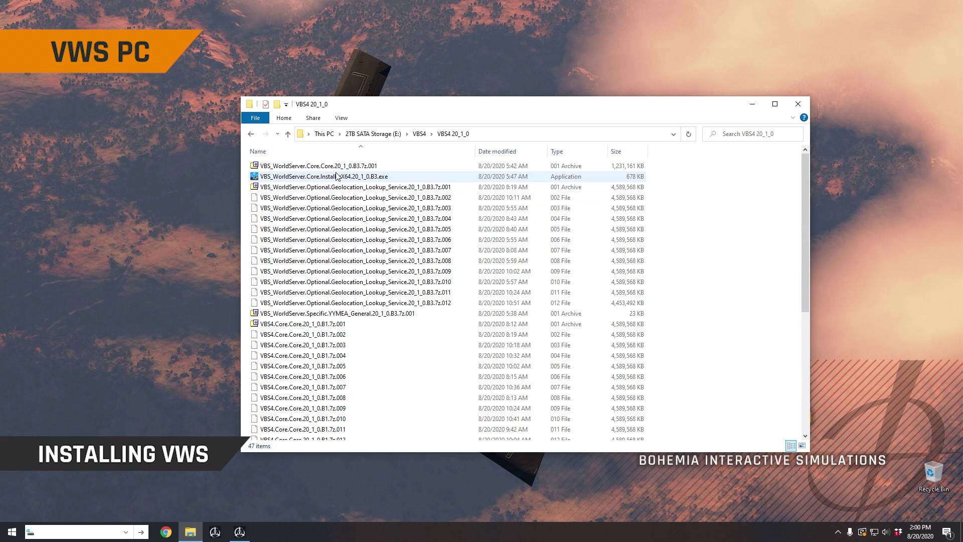
- Locate the World Server installer and the VBS4 core installer files
click(337, 176)
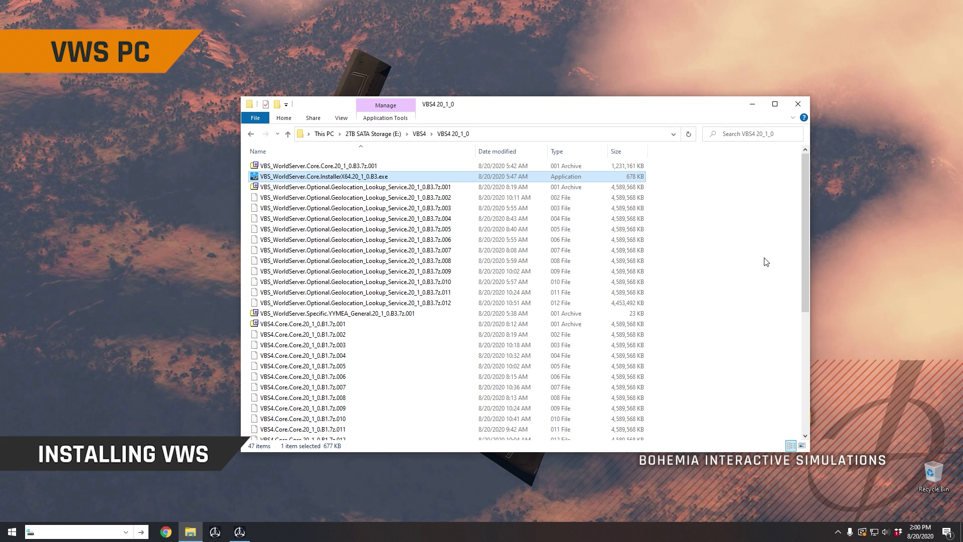
scroll(416, 281, down, 6)
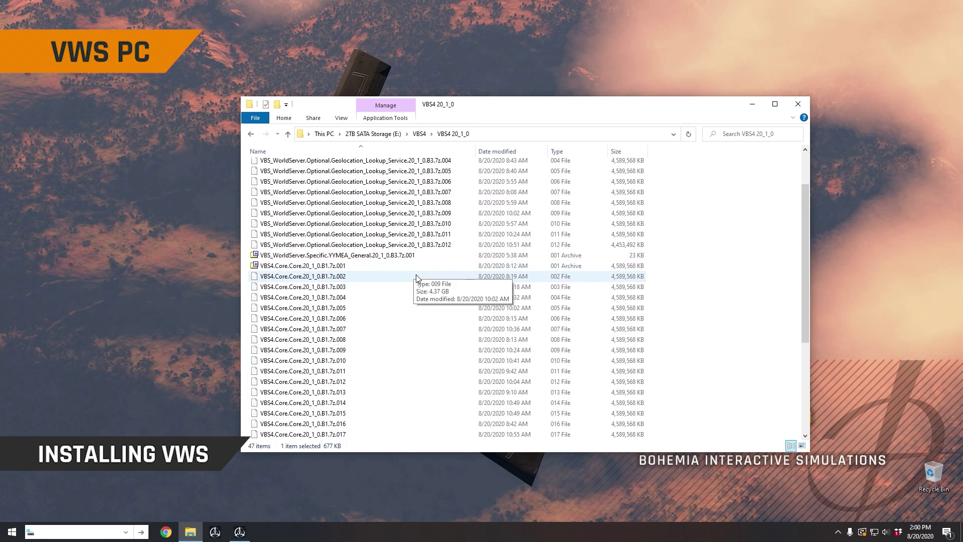
scroll(417, 301, down, 1)
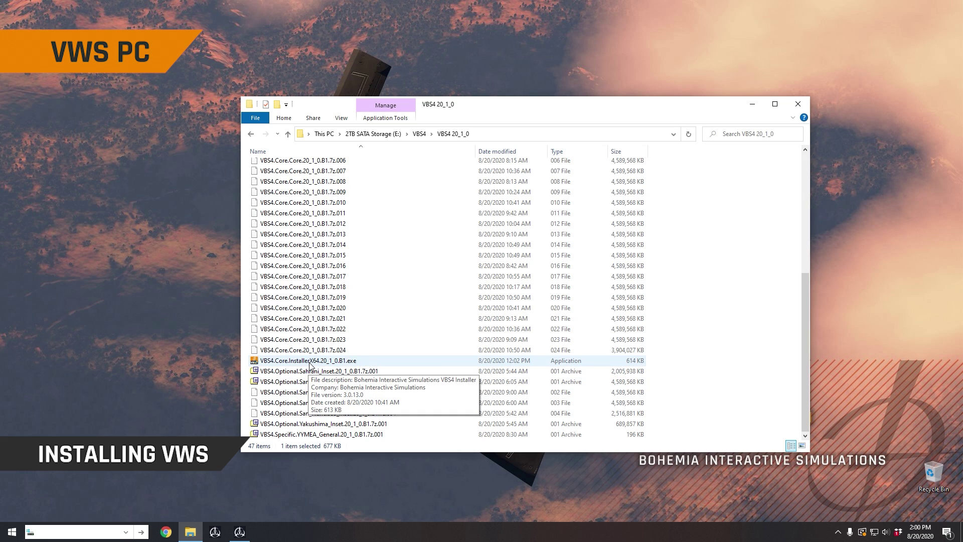
click(310, 362)
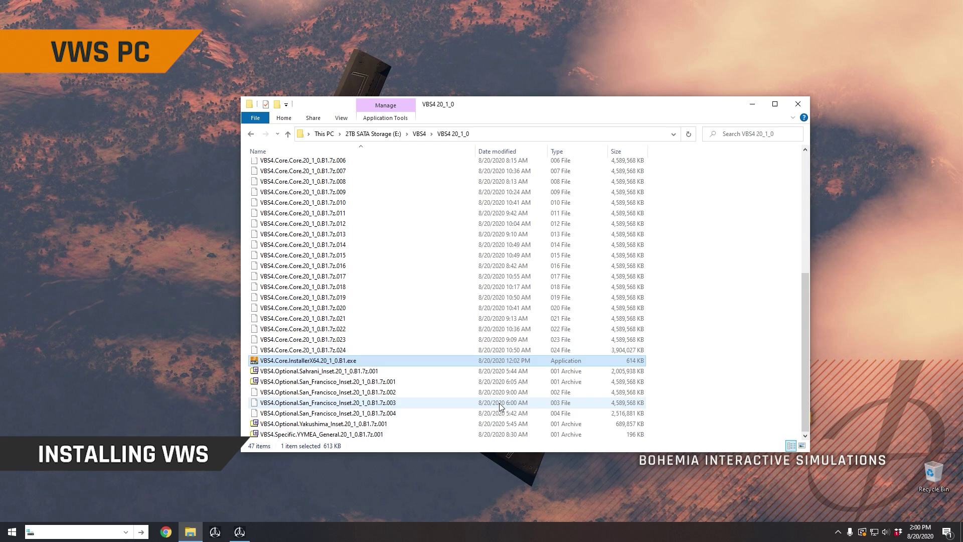
scroll(498, 401, up, 7)
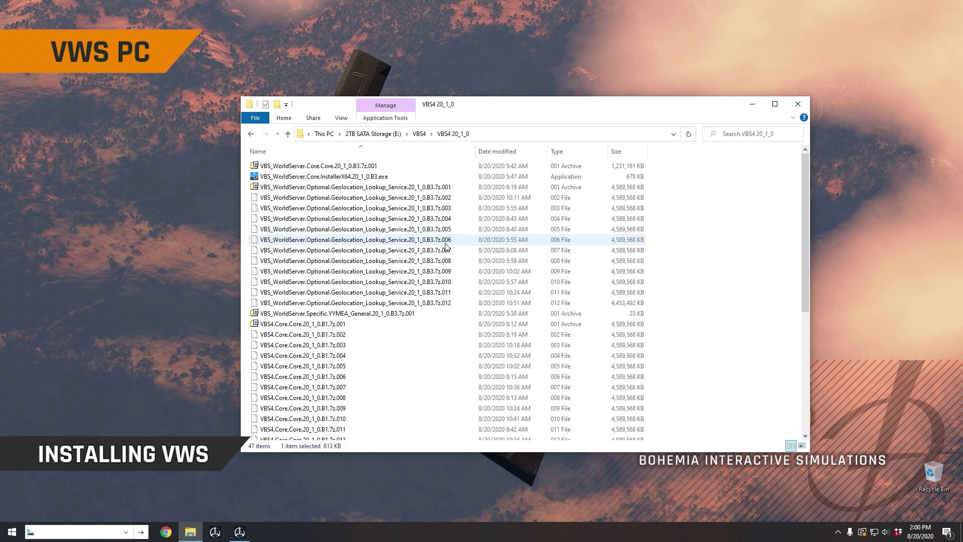
- Start the VBS World Server installer in English and accept the licence agreement
double_click(290, 177)
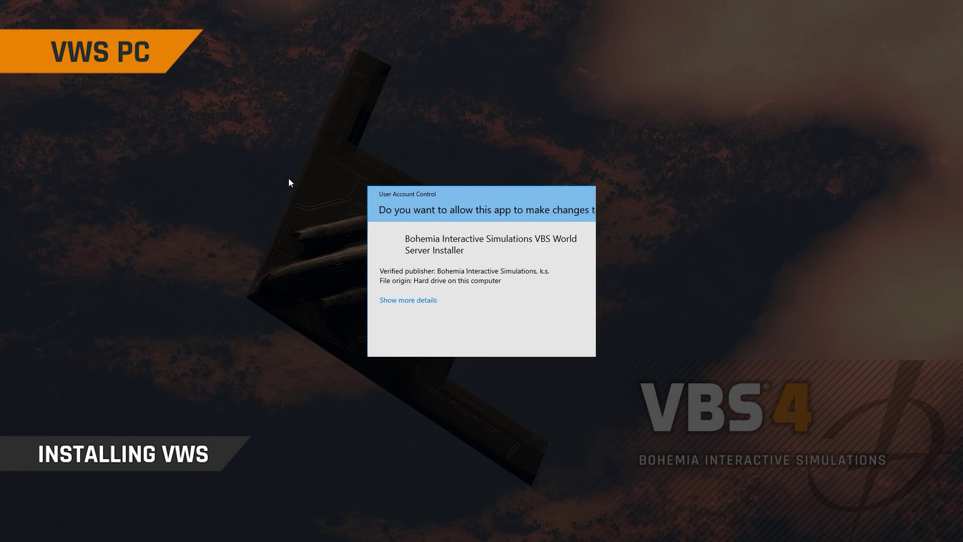
click(416, 335)
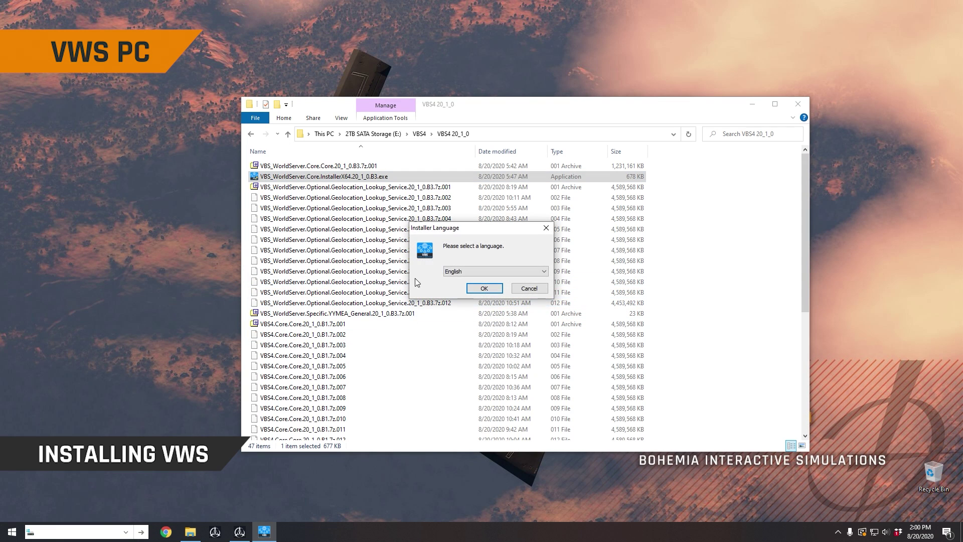
click(753, 104)
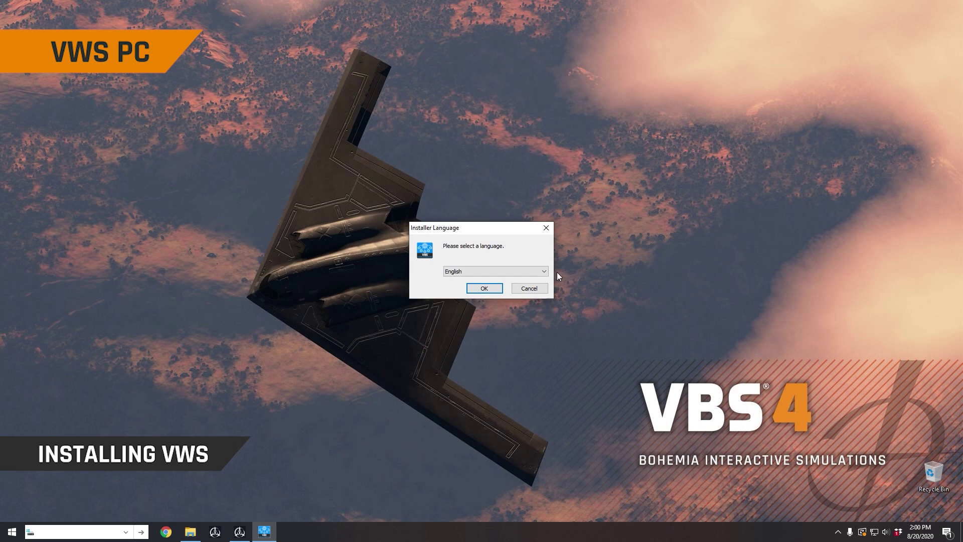
click(486, 289)
click(534, 345)
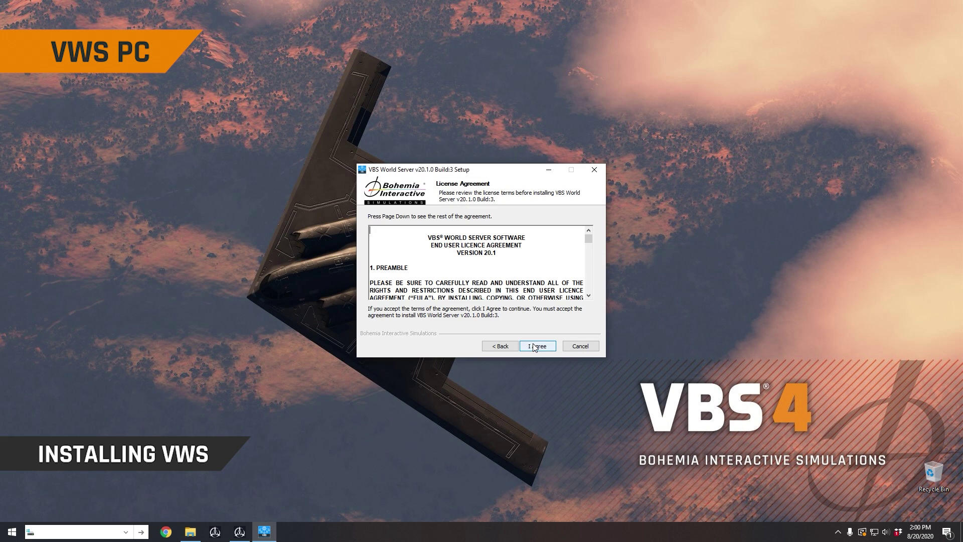
key(Page_Down)
key(Page_Down)
key(Page_Down)
key(Page_Down)
key(Page_Down)
key(Page_Down)
key(Page_Down)
key(Page_Down)
click(545, 347)
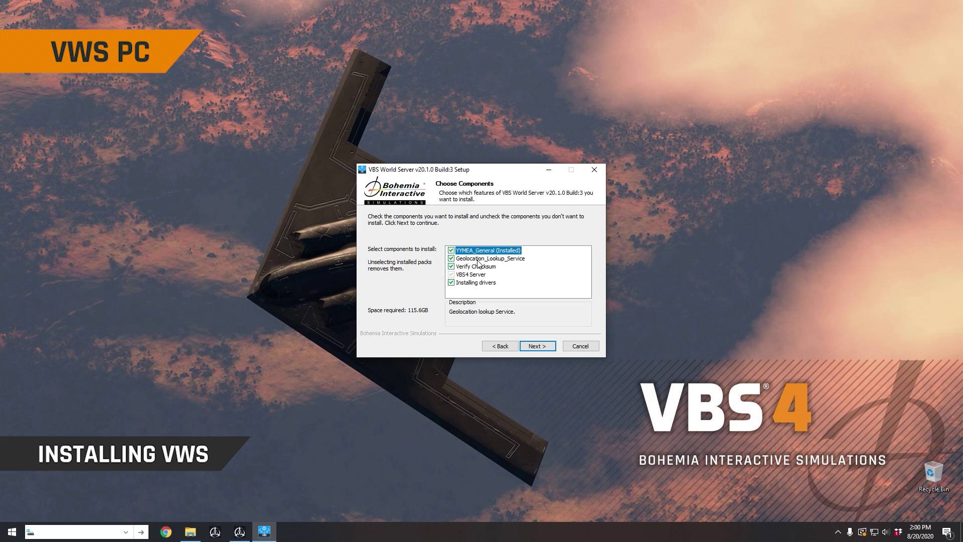
- Exclude Verify Checksum and Installing drivers, keeping D:\VWS as the destination
click(452, 267)
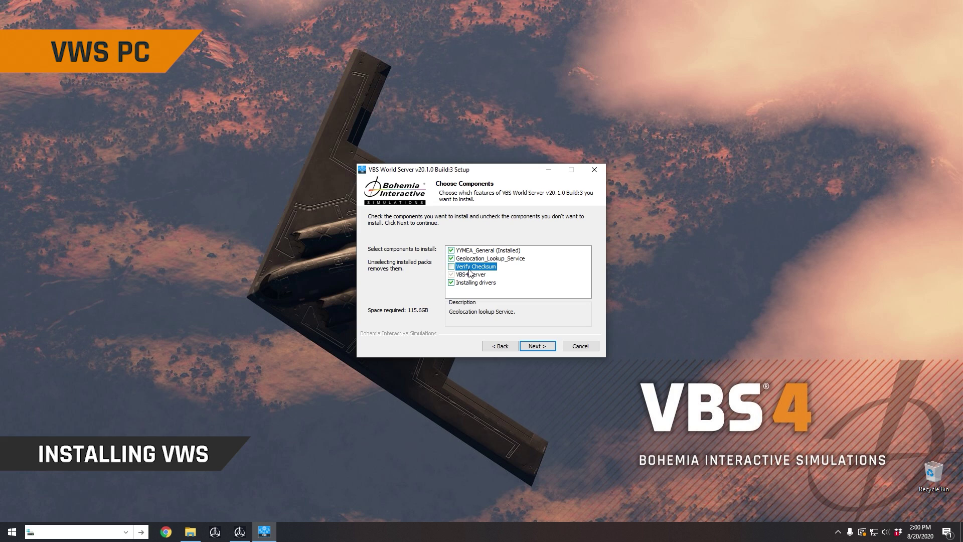
click(452, 283)
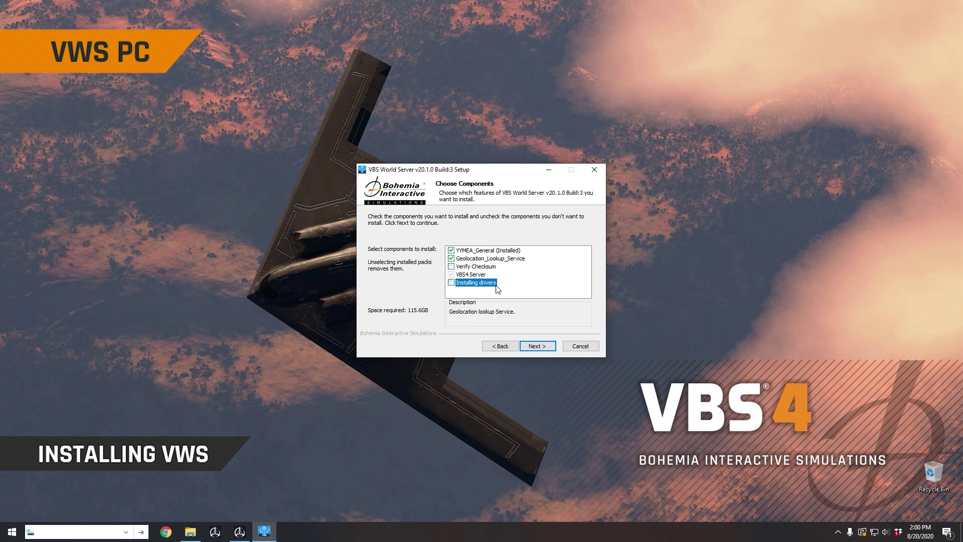
click(536, 347)
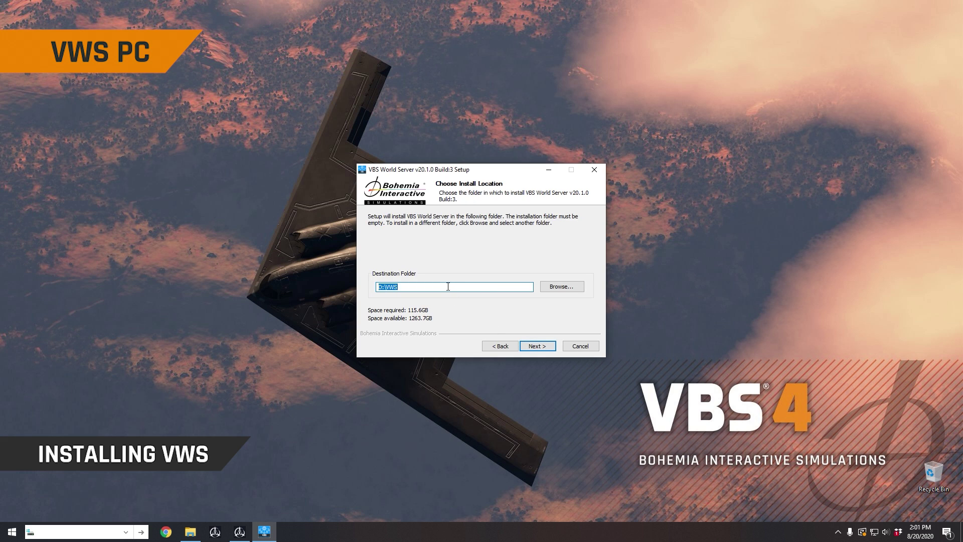
drag(405, 289, 377, 290)
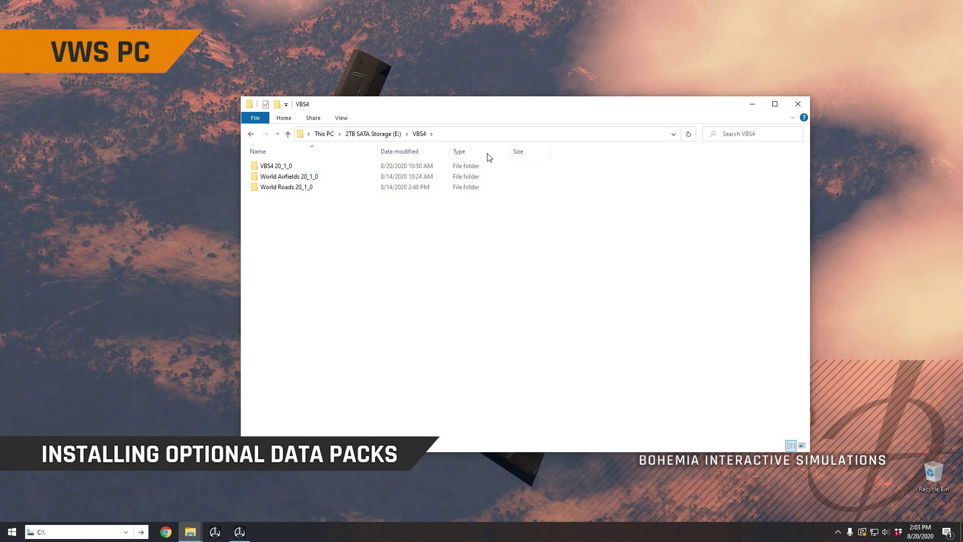
- Navigate to D:\VWS\Services\VBS4 and scroll through its installed files
click(493, 142)
text(d:\vws)
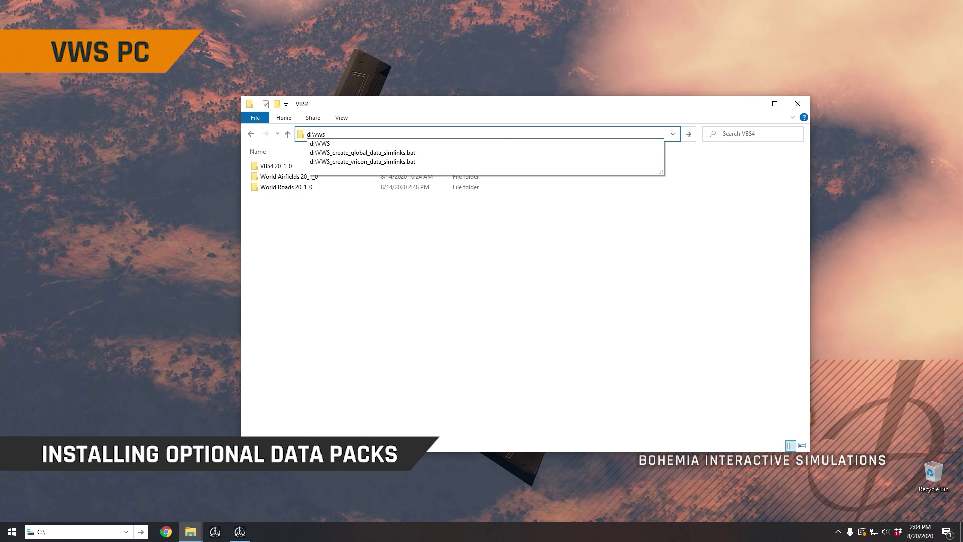
key(Return)
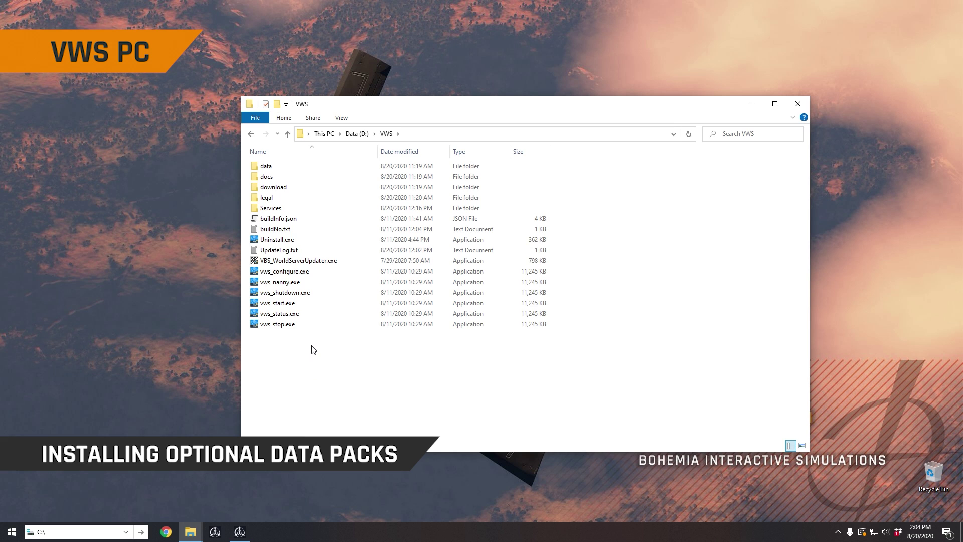
double_click(290, 212)
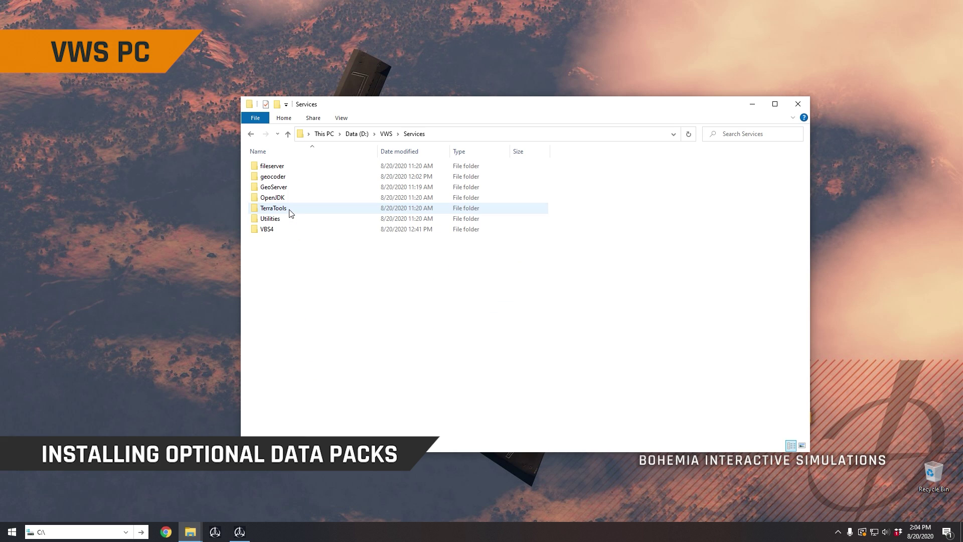
double_click(278, 229)
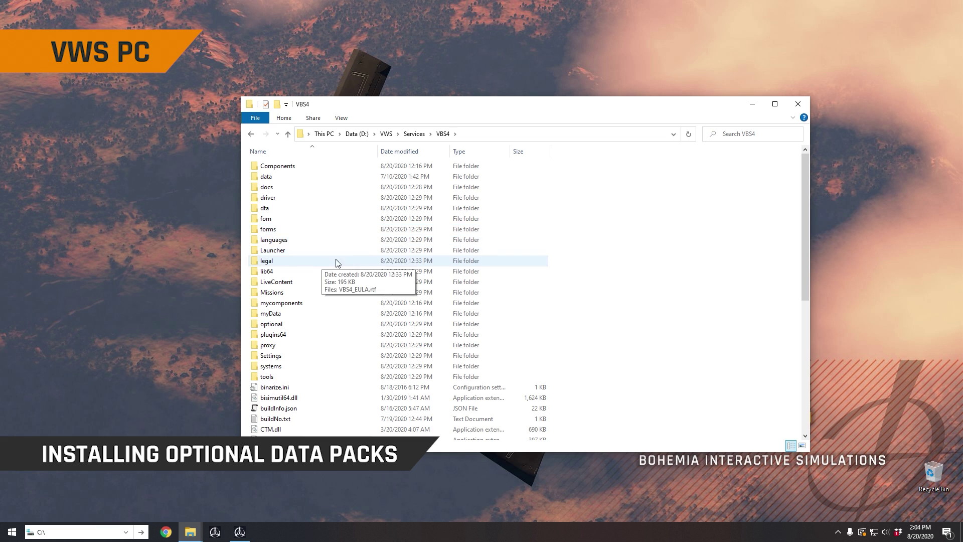
scroll(386, 301, down, 7)
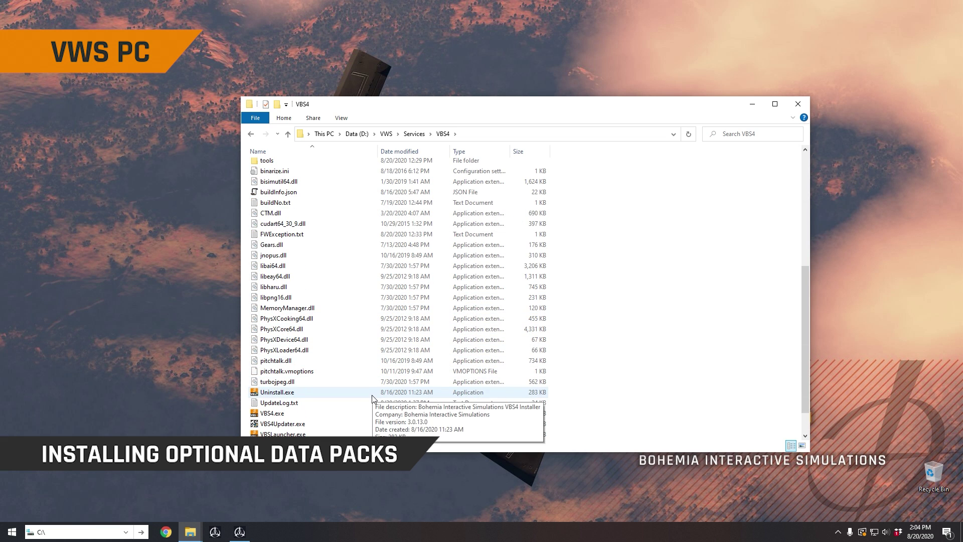
scroll(380, 390, down, 1)
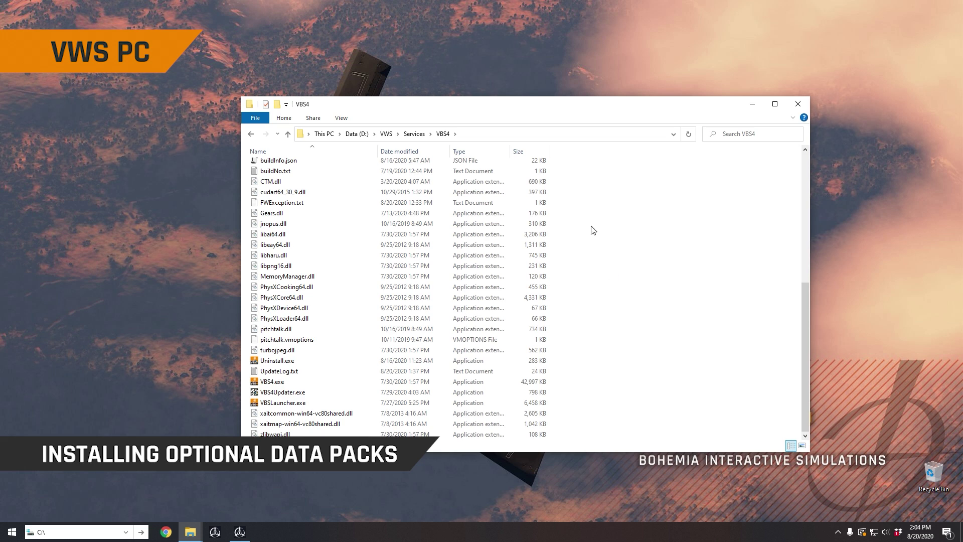
- Go to E:\VBS4 and check the World Airfields 20_1_0 and World Roads 20_1_0 folders
click(560, 135)
text(e:\VBS4)
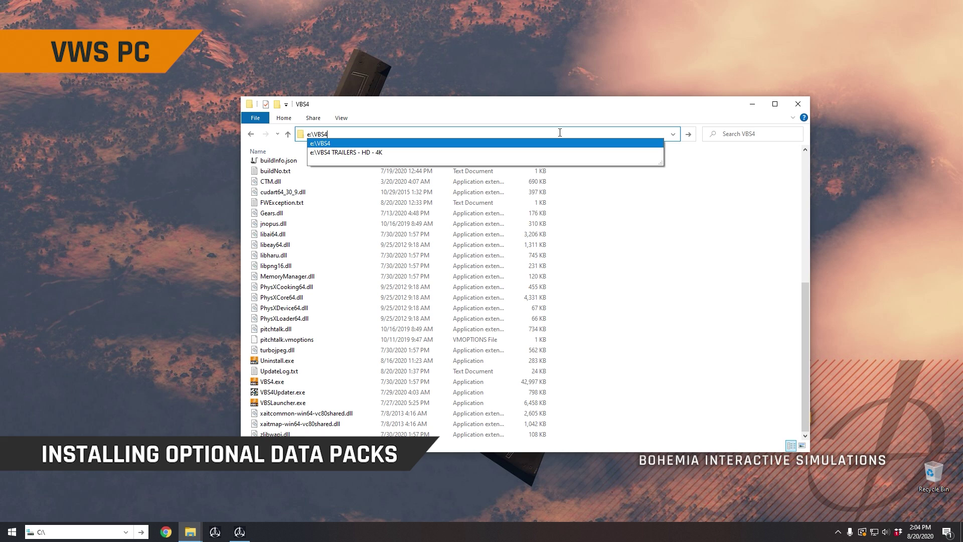
key(Return)
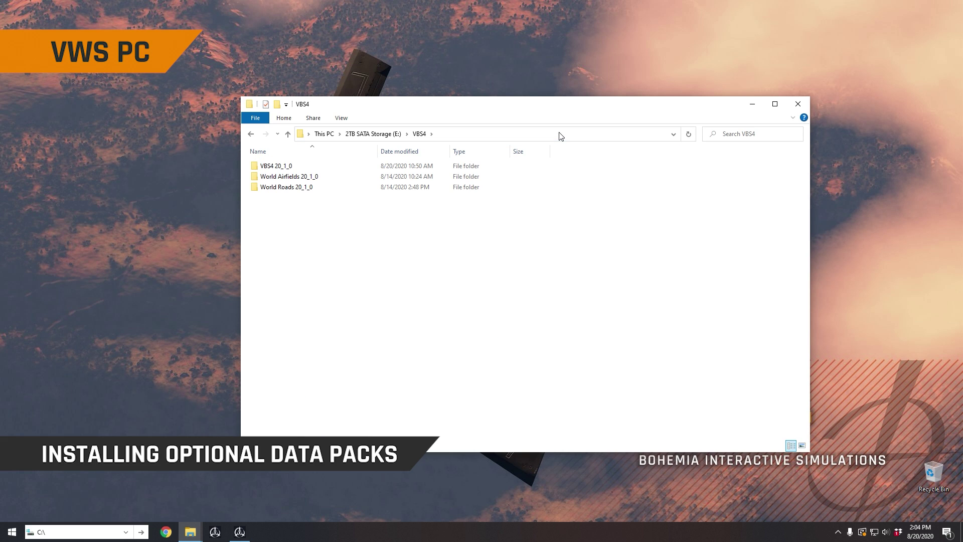
double_click(296, 177)
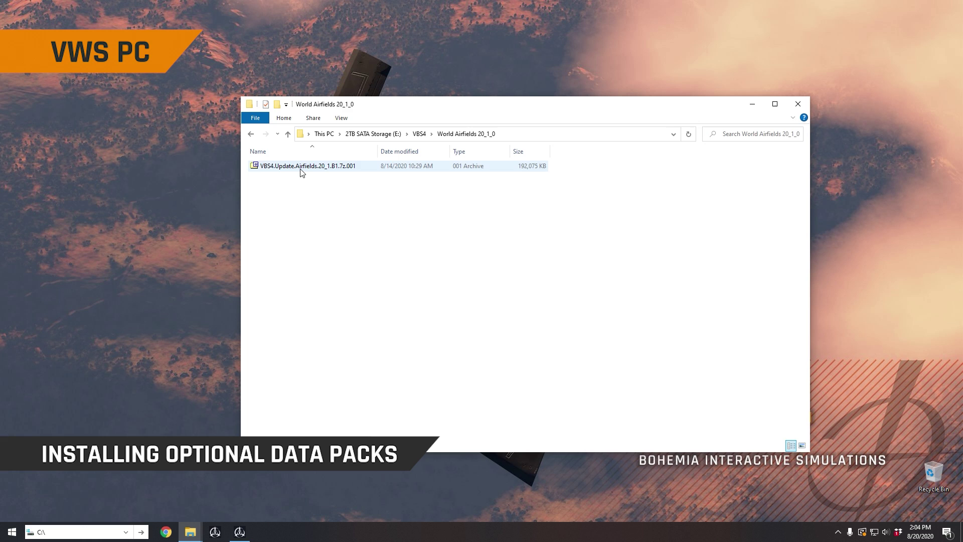
key(alt+Left)
double_click(301, 188)
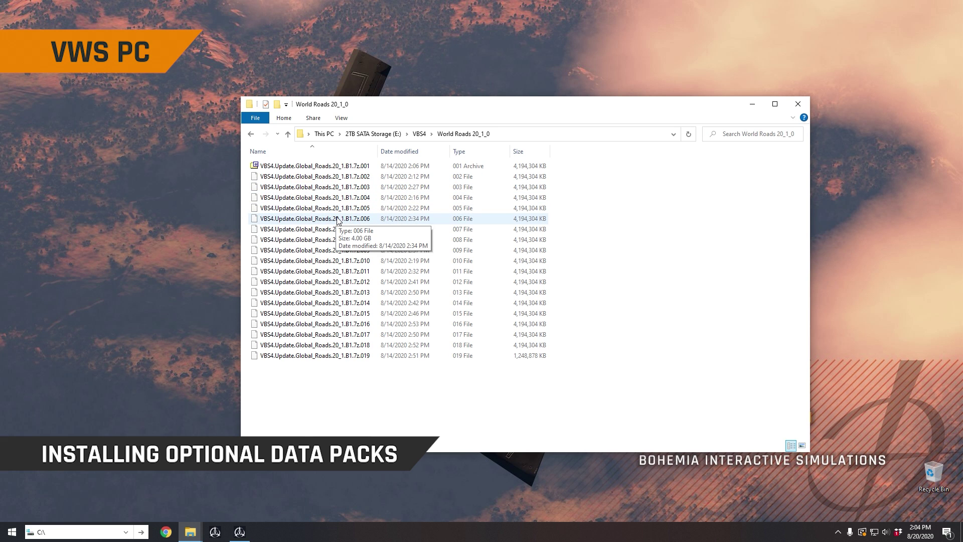
key(alt+Left)
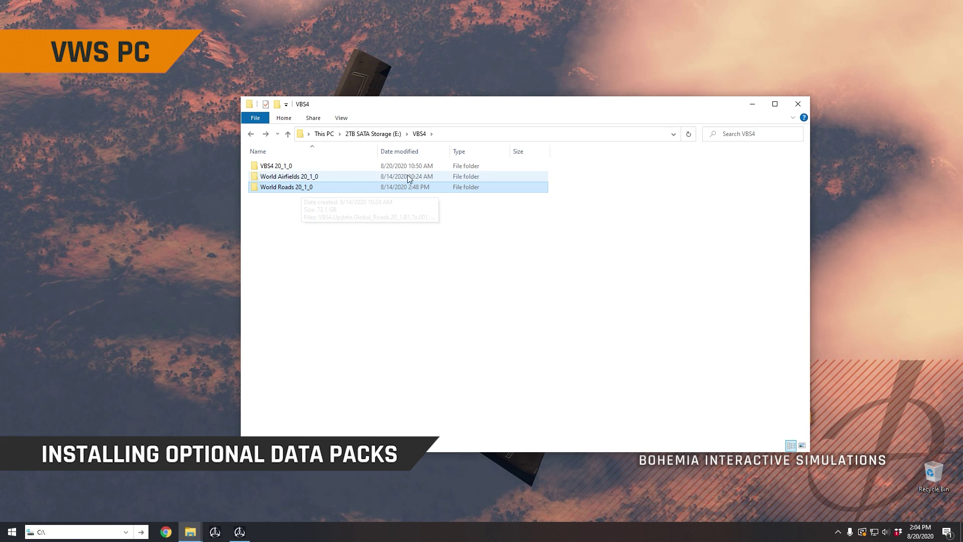
- Return to D:\VWS\Services\VBS4 and scroll down its file list
click(499, 134)
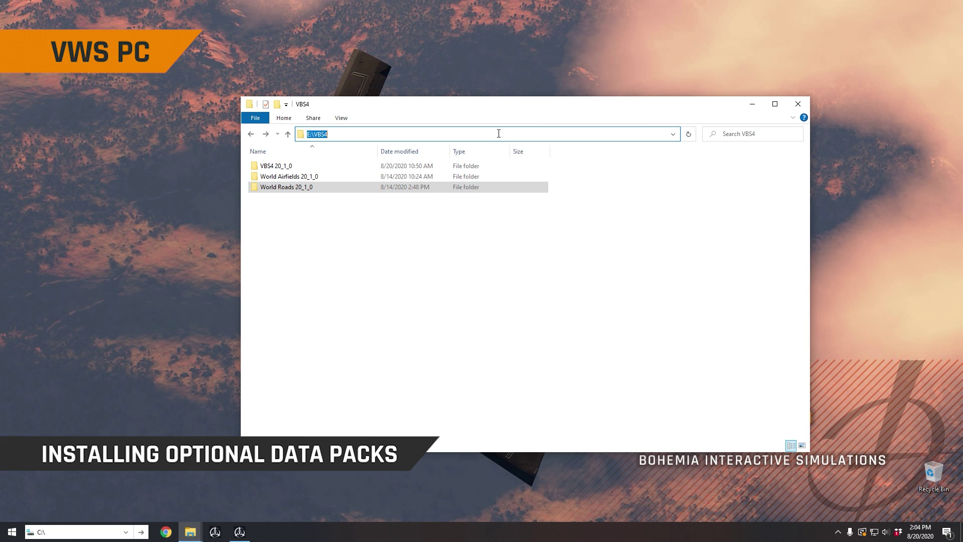
text(d:\vws)
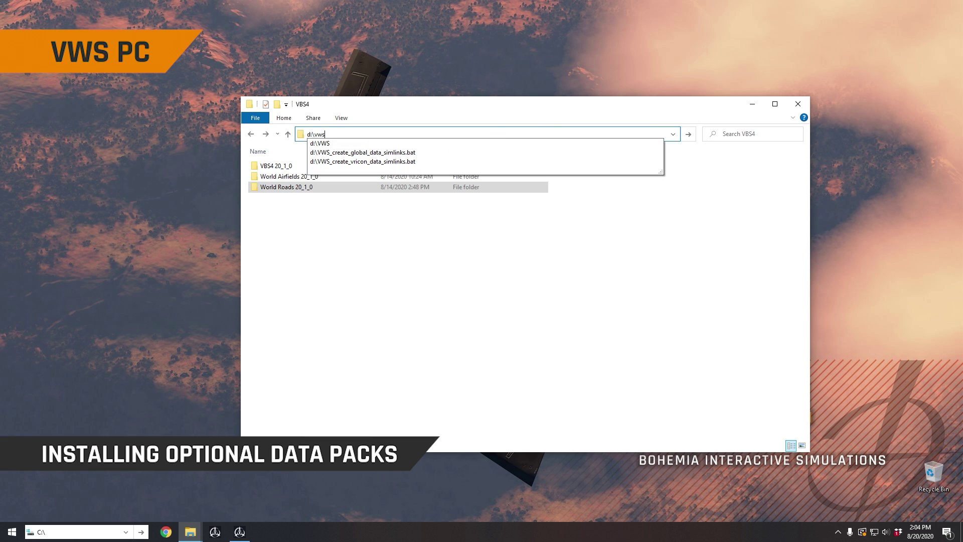
key(Return)
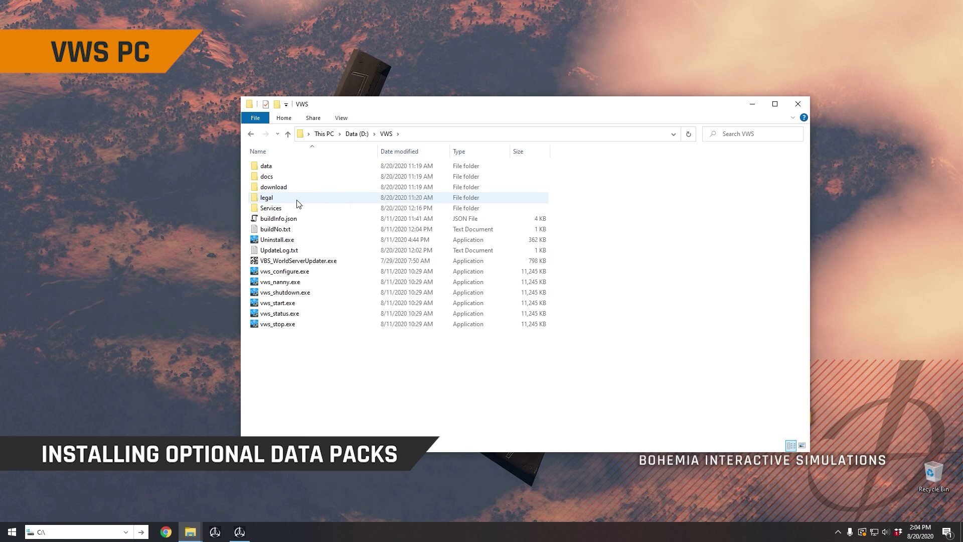
double_click(279, 208)
double_click(266, 229)
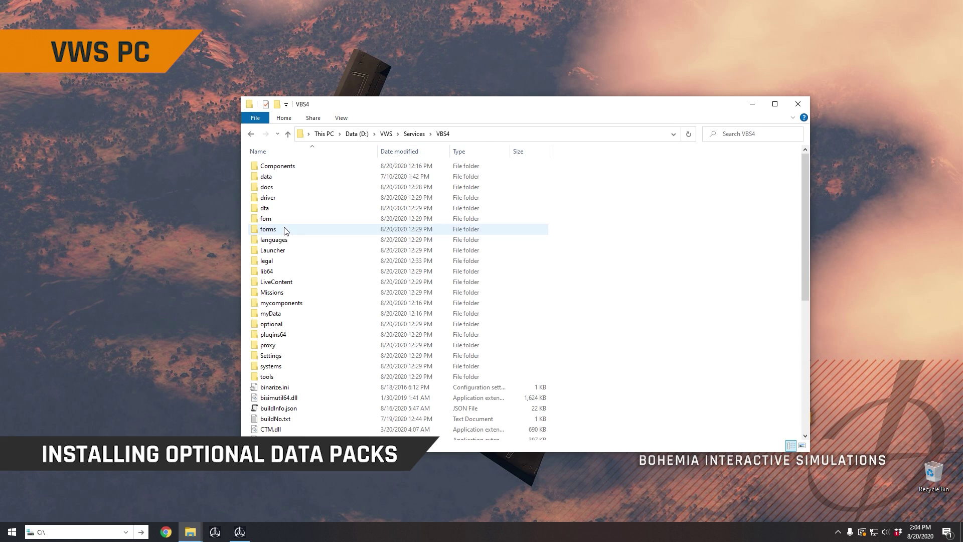
scroll(284, 231, down, 5)
scroll(344, 283, down, 2)
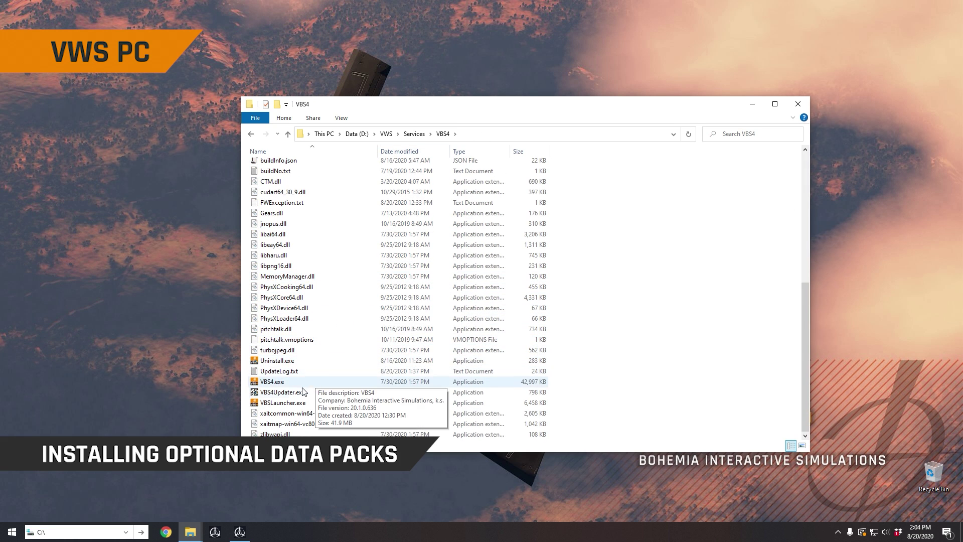
- Launch VBS4Updater with administrator permission and pass its welcome page
double_click(294, 393)
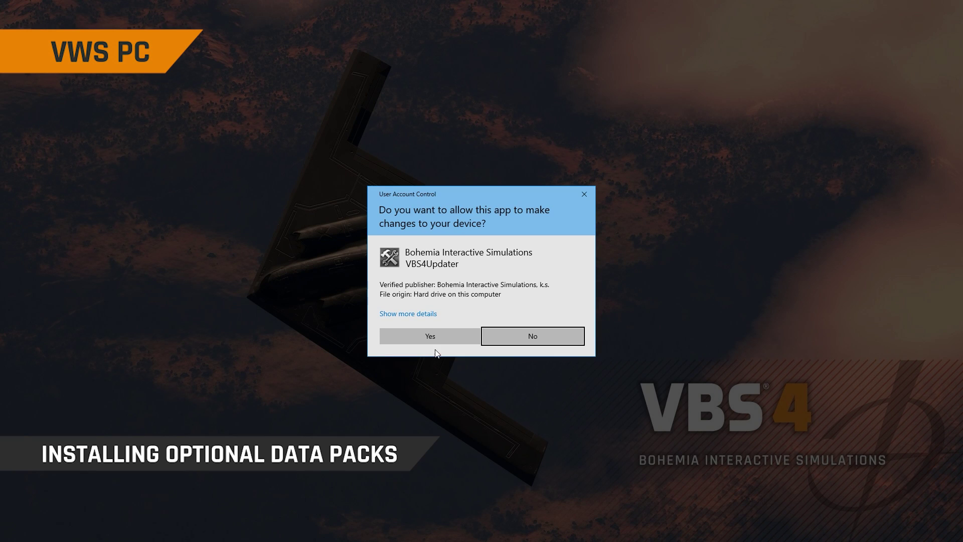
click(441, 335)
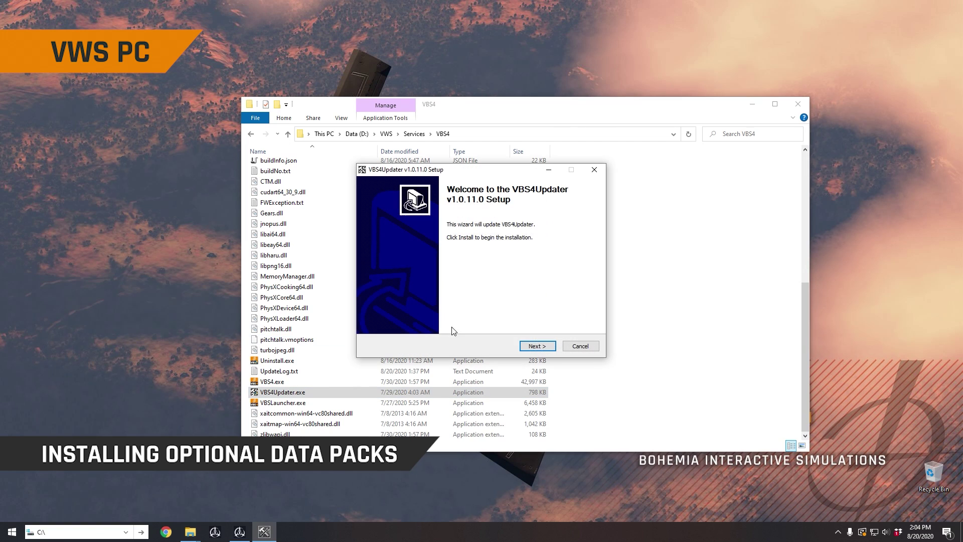
click(537, 348)
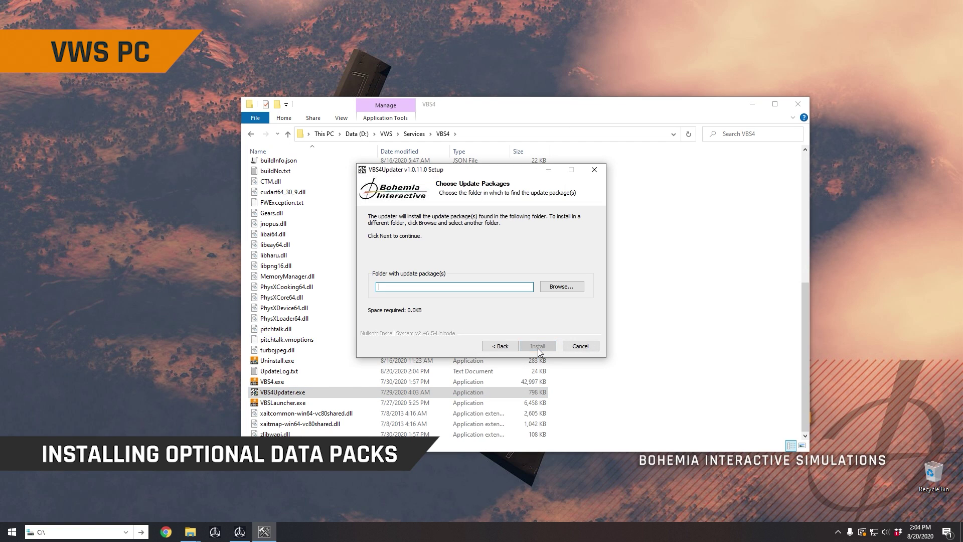
- Install the update packages from E:\VBS4\World Airfields 20_1_0 and close the finished wizard
click(547, 287)
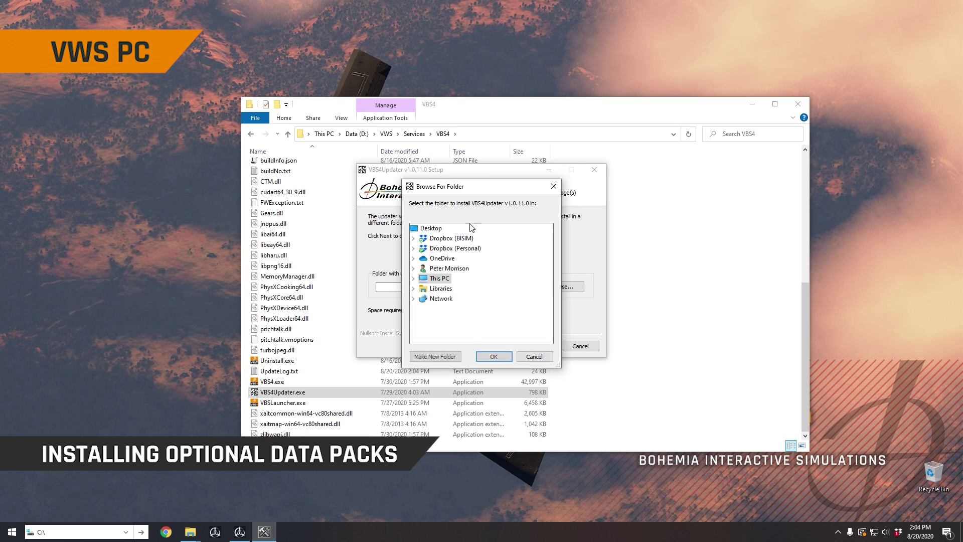
click(438, 278)
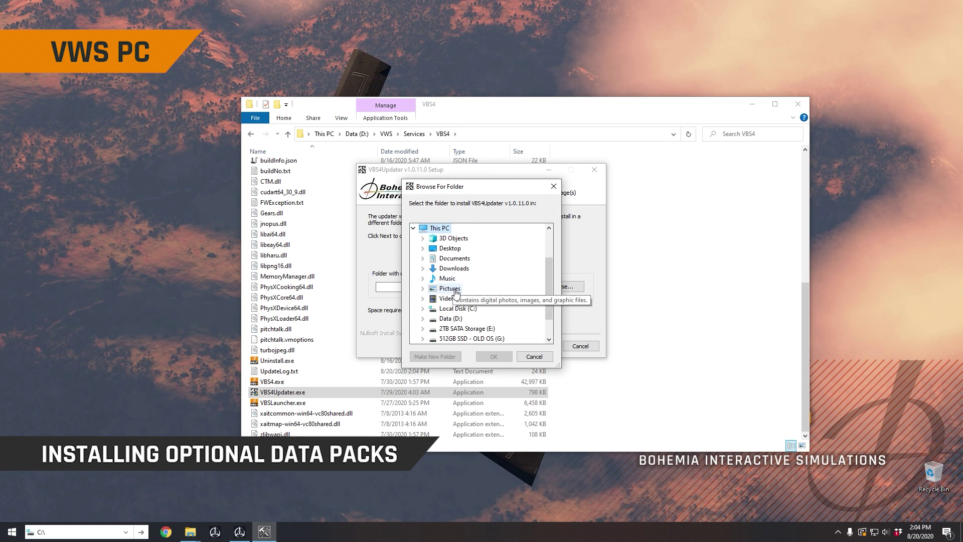
scroll(467, 308, down, 1)
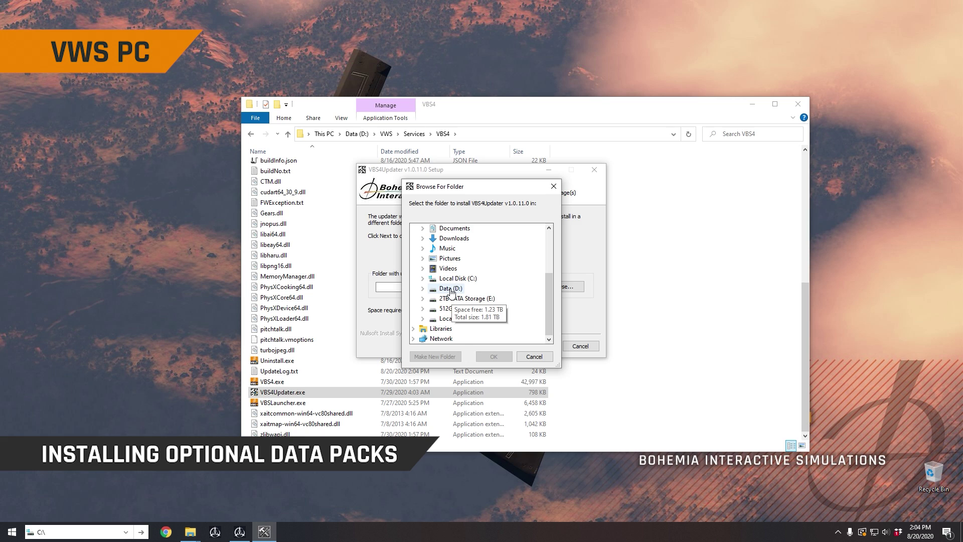
click(452, 298)
scroll(432, 294, down, 1)
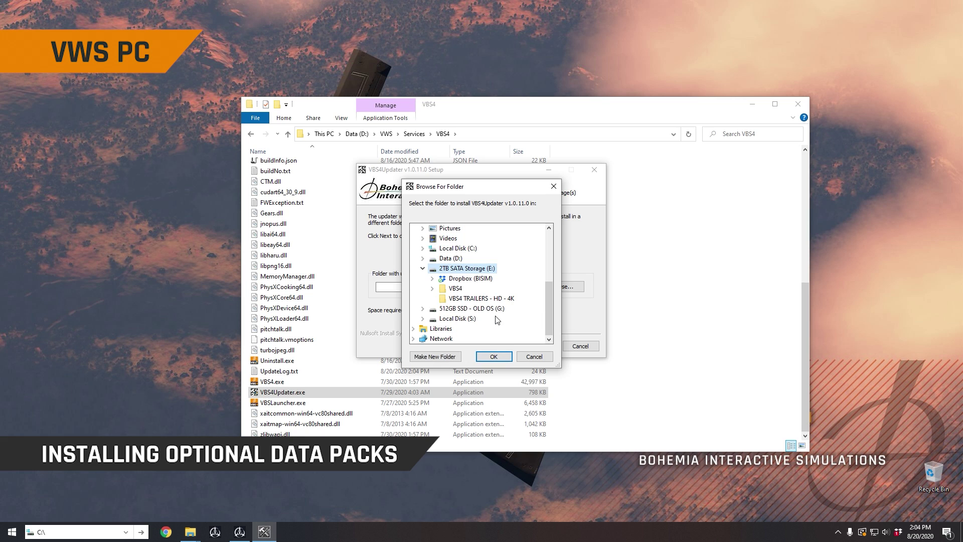
click(432, 288)
click(477, 308)
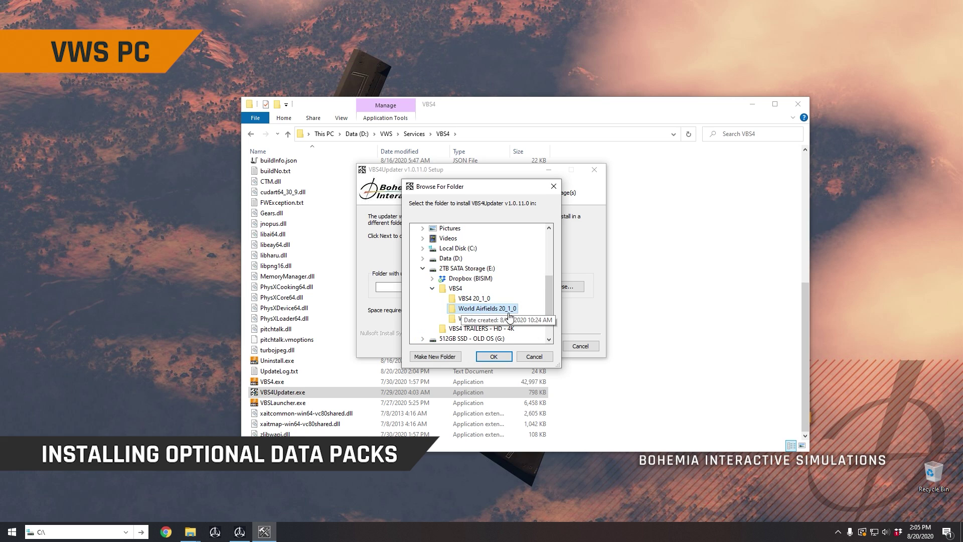
click(494, 356)
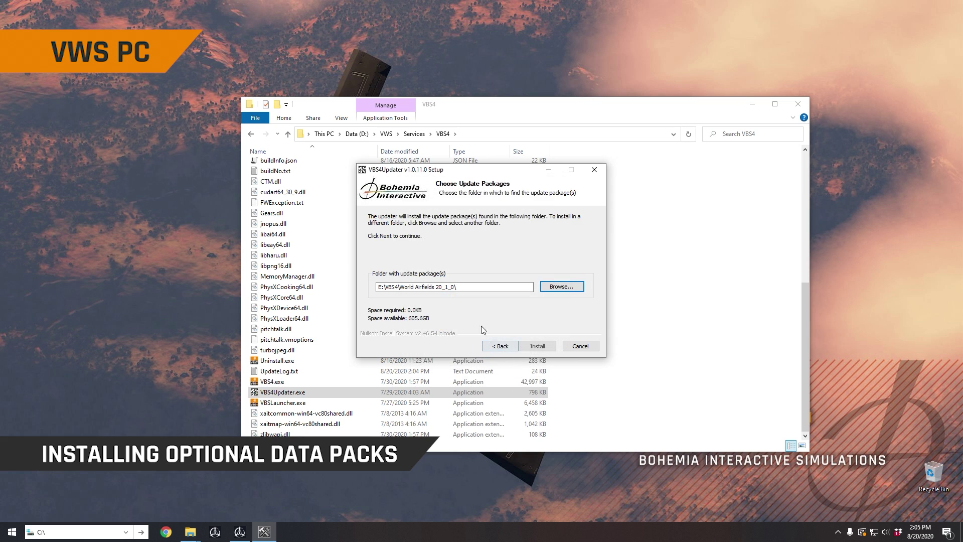
click(538, 346)
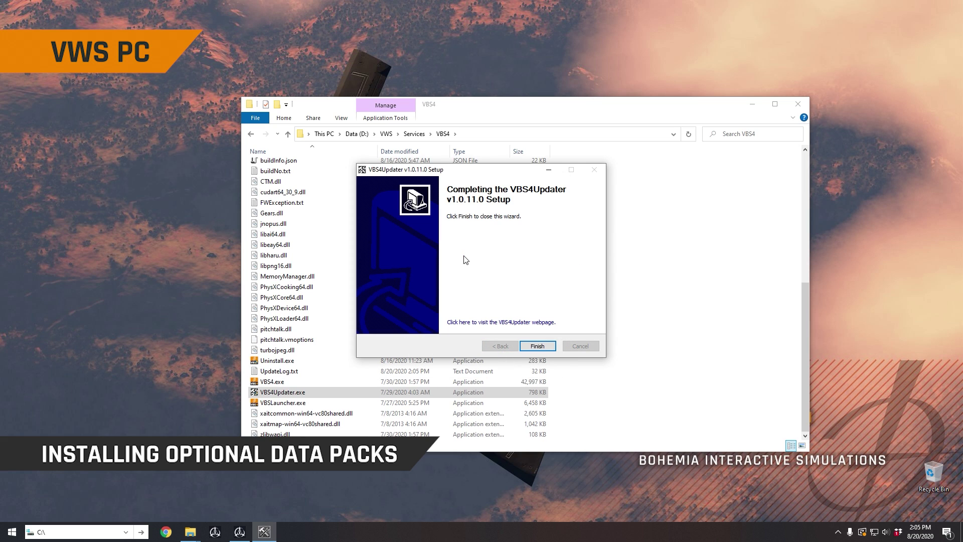
click(537, 346)
- Move the Explorer window up and right and select VBSLauncher.exe
scroll(355, 351, up, 5)
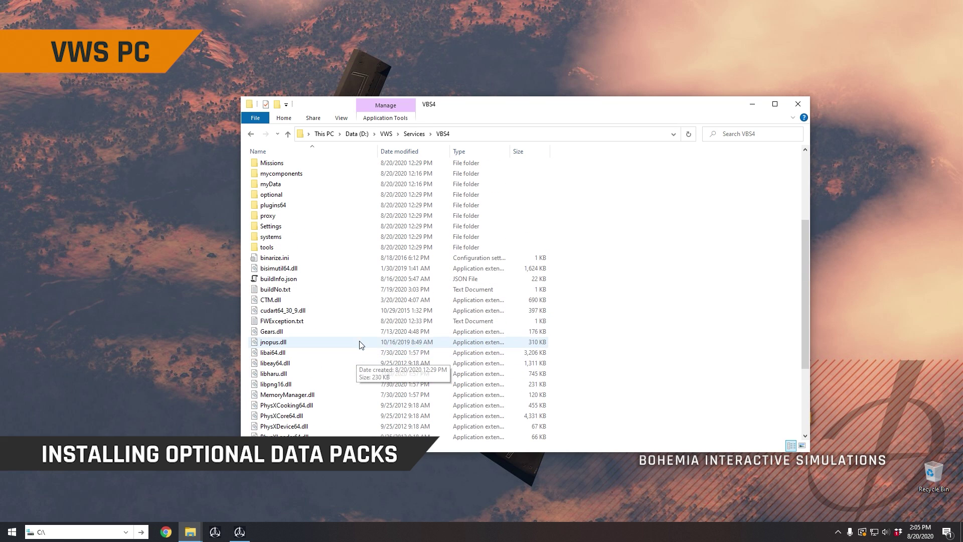
scroll(361, 301, down, 5)
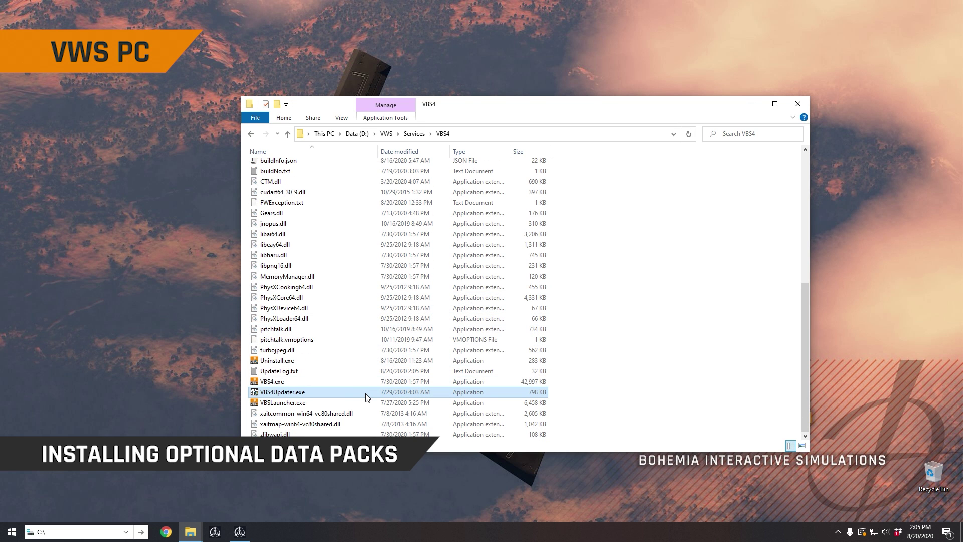
drag(483, 106, 496, 84)
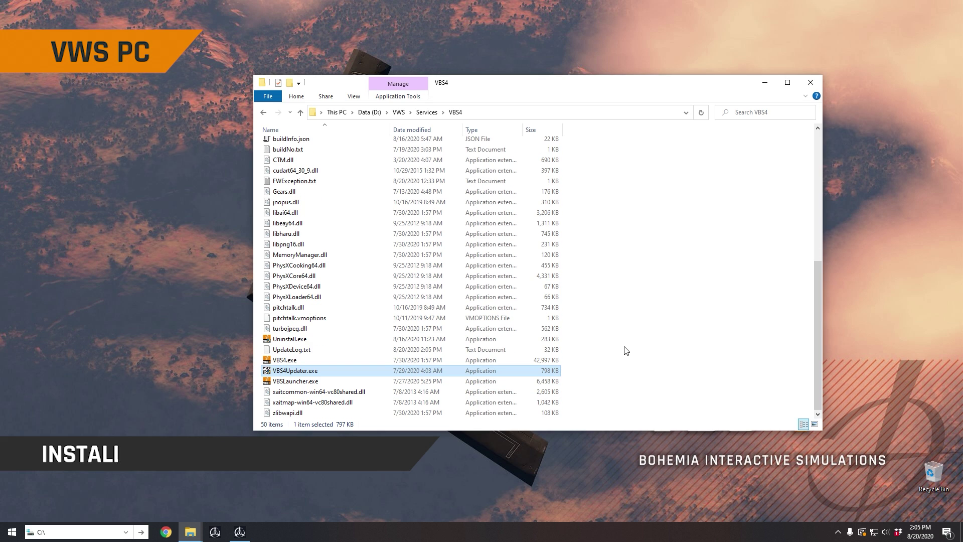
click(304, 381)
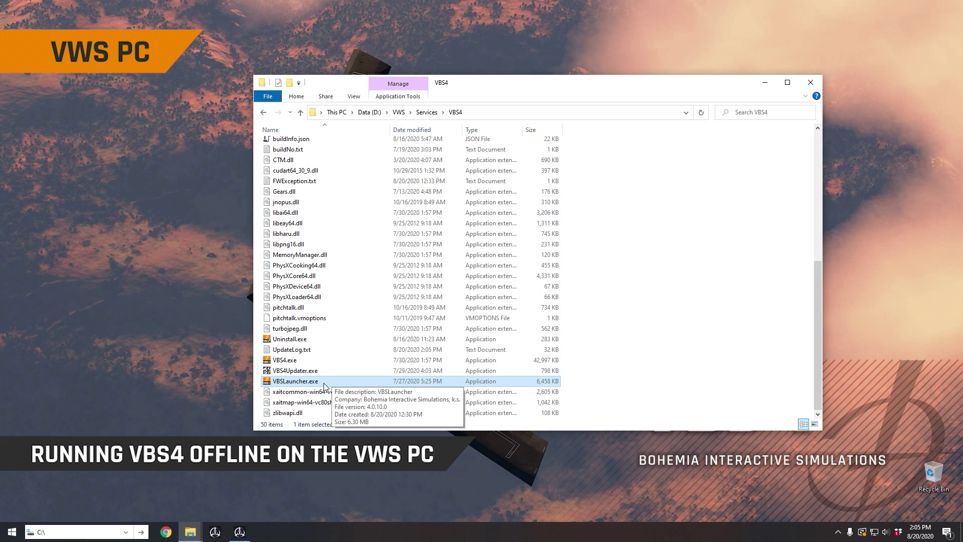
- Open VBS Launcher and launch VBS4 Offline with the window option ticked
double_click(367, 381)
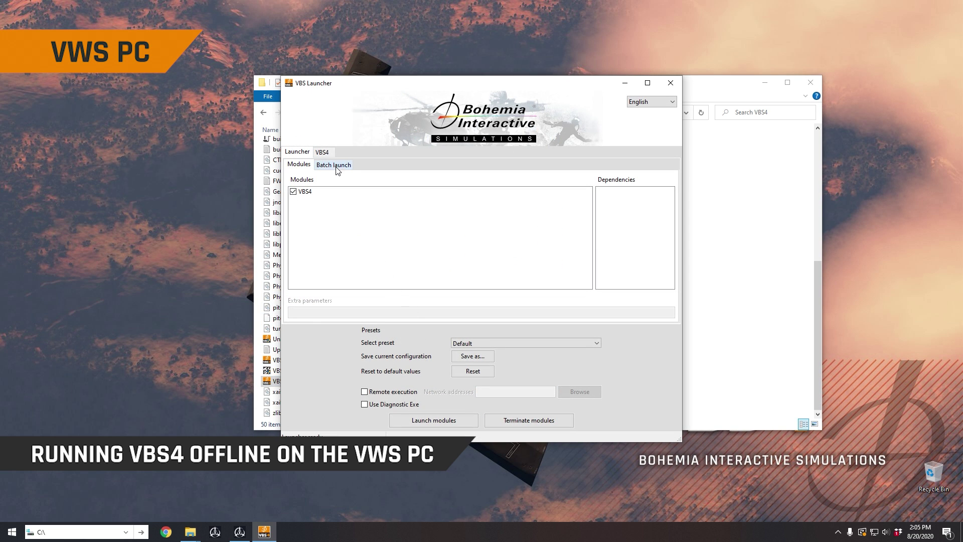
click(325, 153)
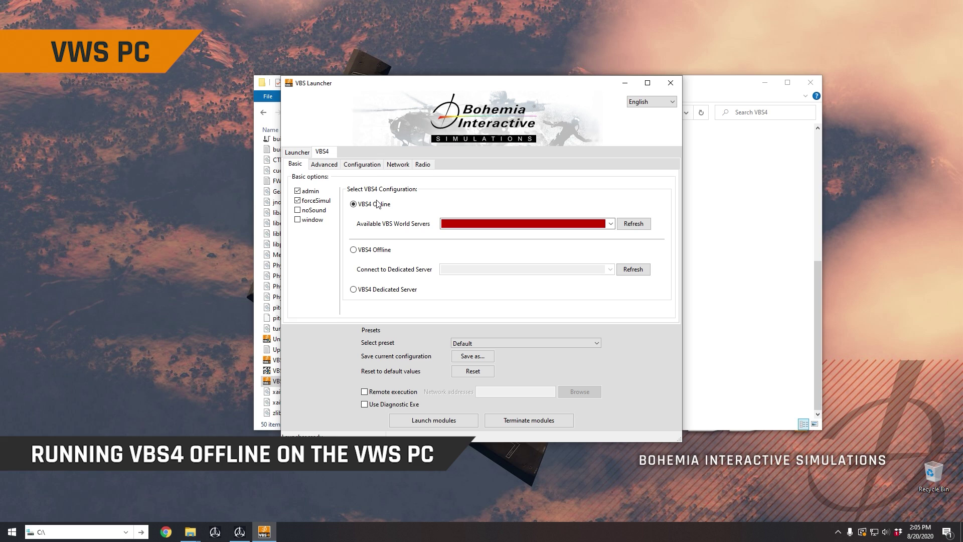
click(376, 250)
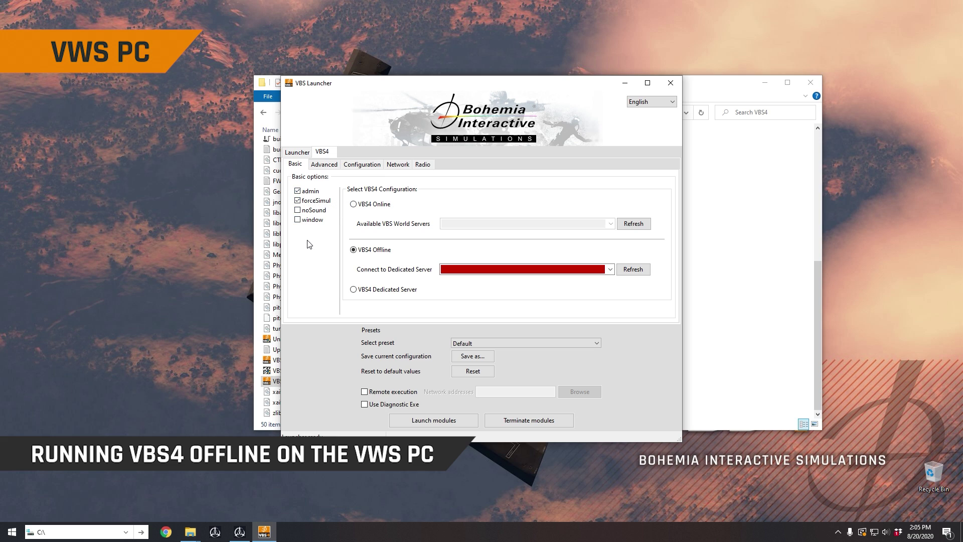
click(306, 221)
click(431, 424)
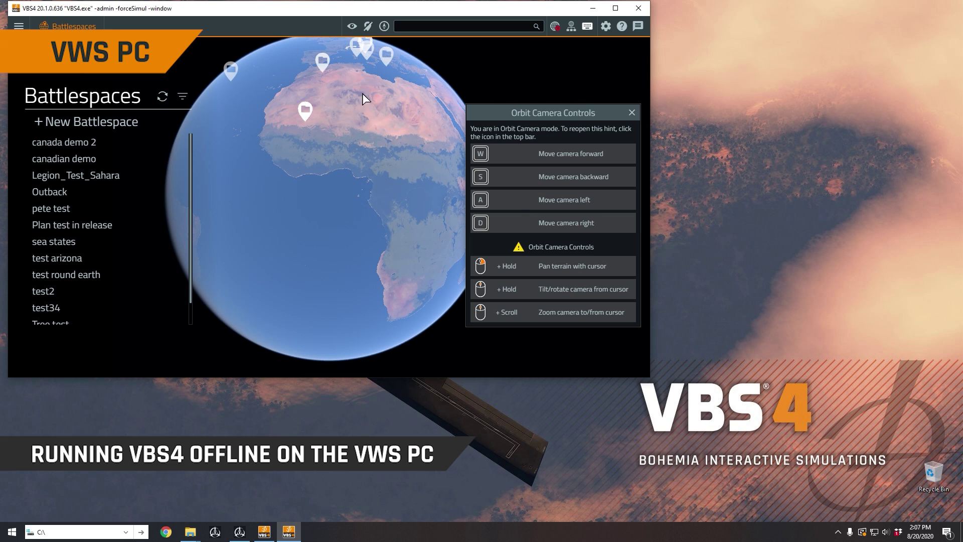
- Maximize VBS4, dismiss the orbit camera hint, and view Europe tilted toward the horizon
click(616, 8)
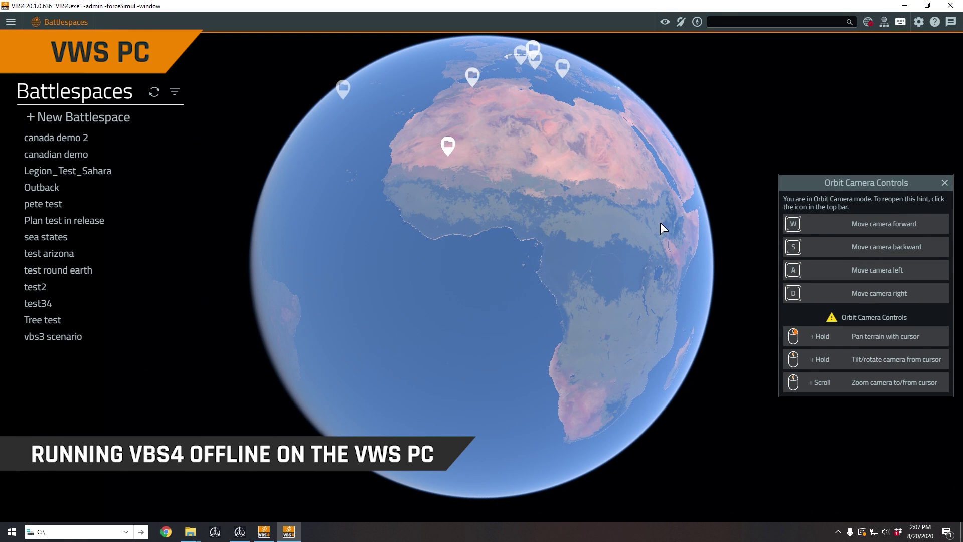
click(945, 184)
drag(610, 224, 466, 344)
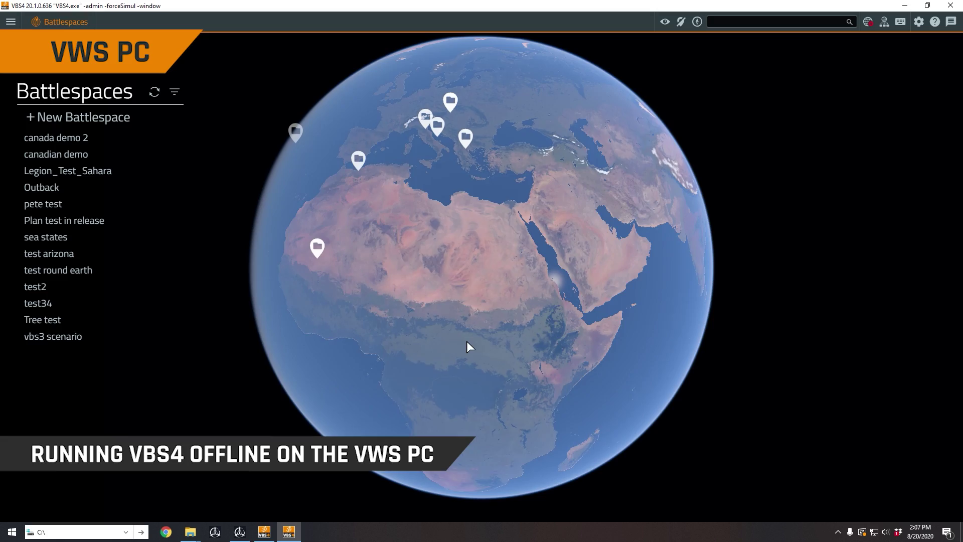
scroll(469, 245, down, 10)
drag(275, 190, 555, 170)
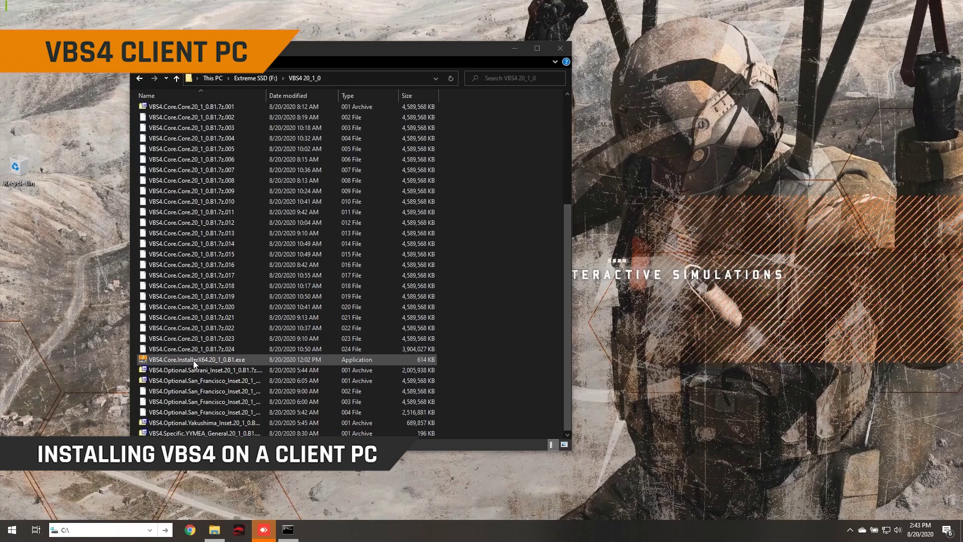
- Run the VBS4 core installer in English, uninstall the older version, and accept the licence
double_click(194, 360)
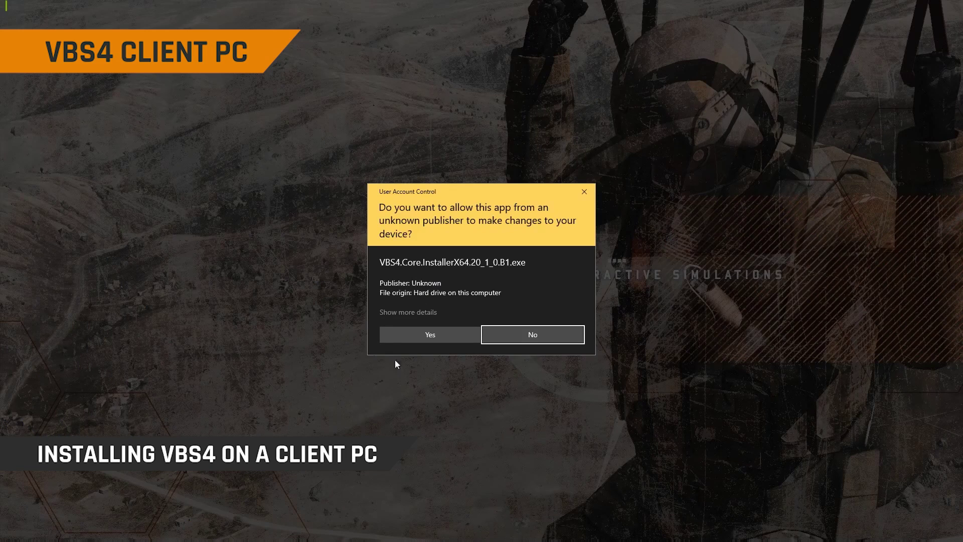
click(432, 338)
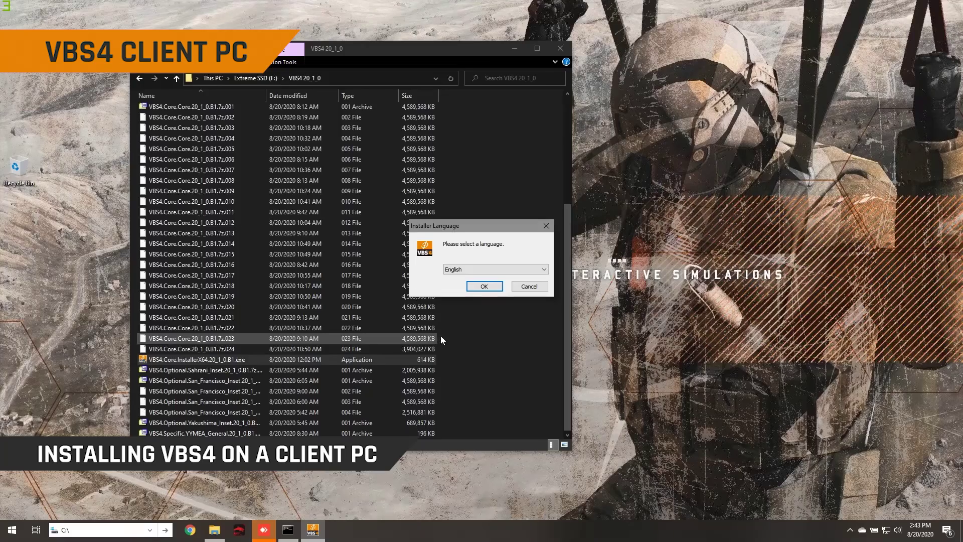
click(484, 286)
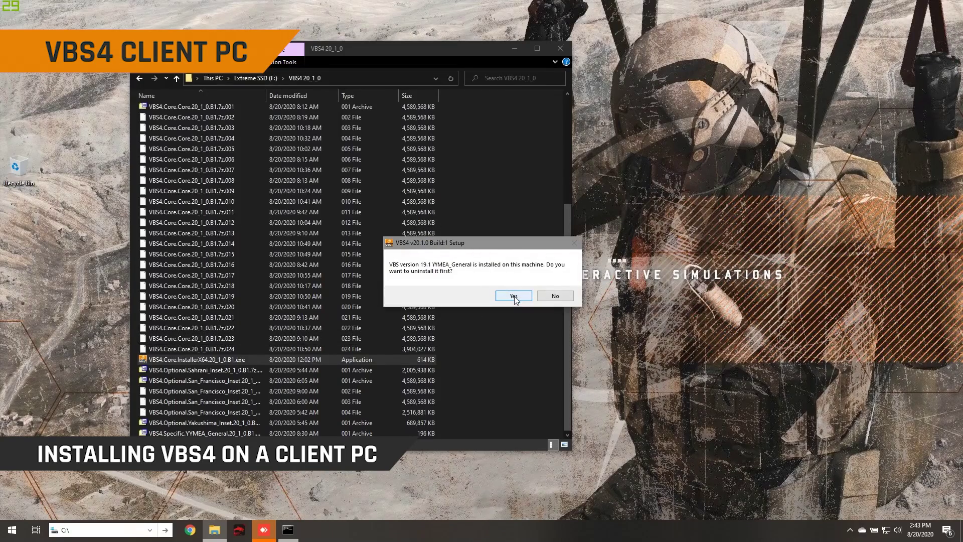
click(540, 299)
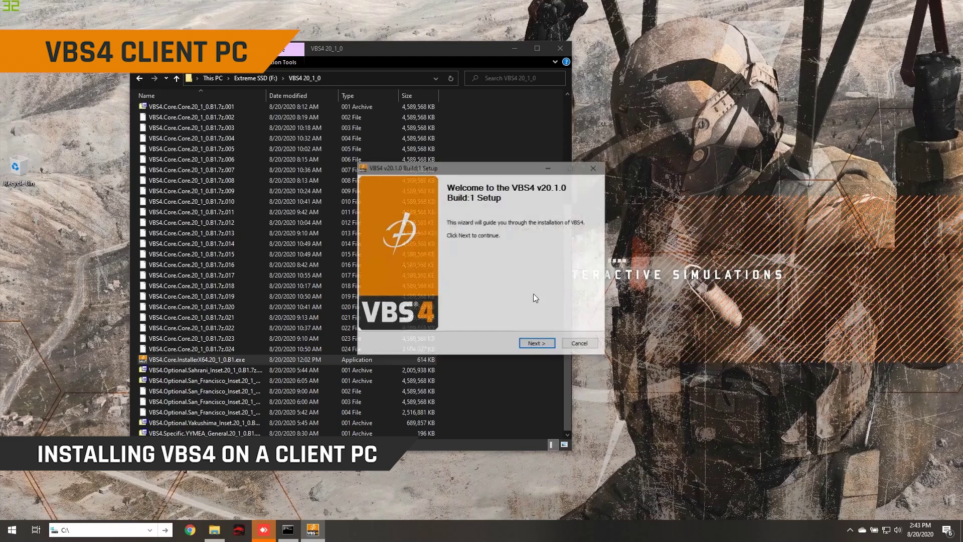
click(532, 343)
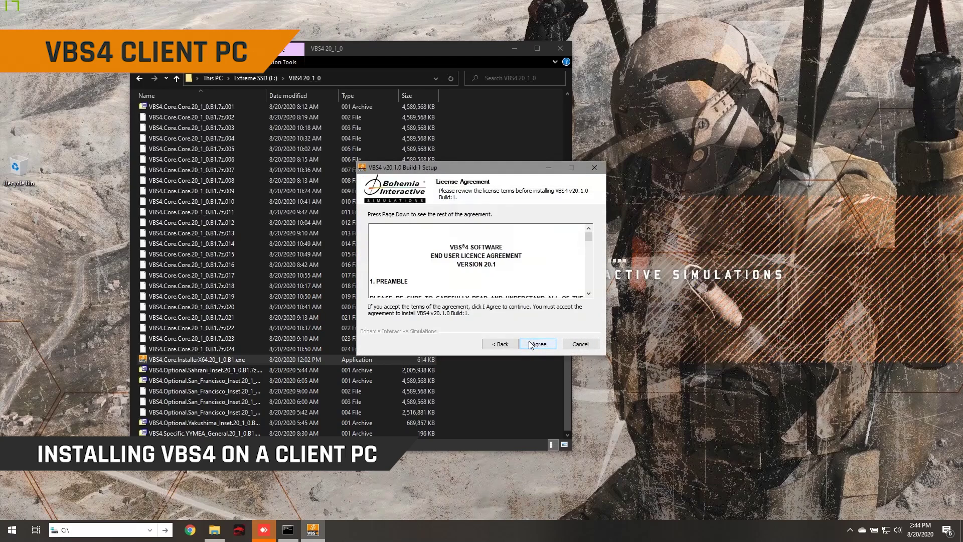
click(535, 348)
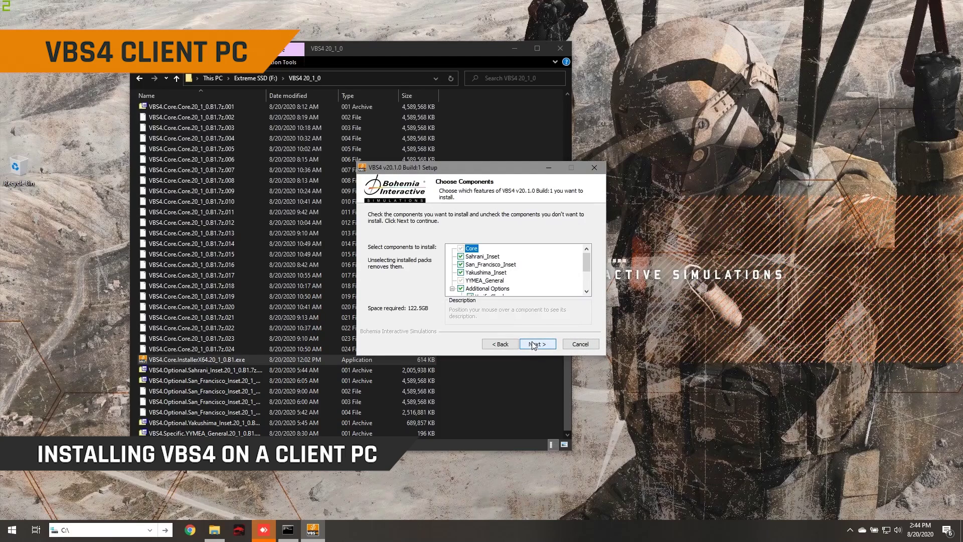
- Exclude the Sahrani, San_Francisco and Yakushima insets, checksum, desktop shortcuts, firewall exceptions and drivers
click(461, 257)
click(460, 264)
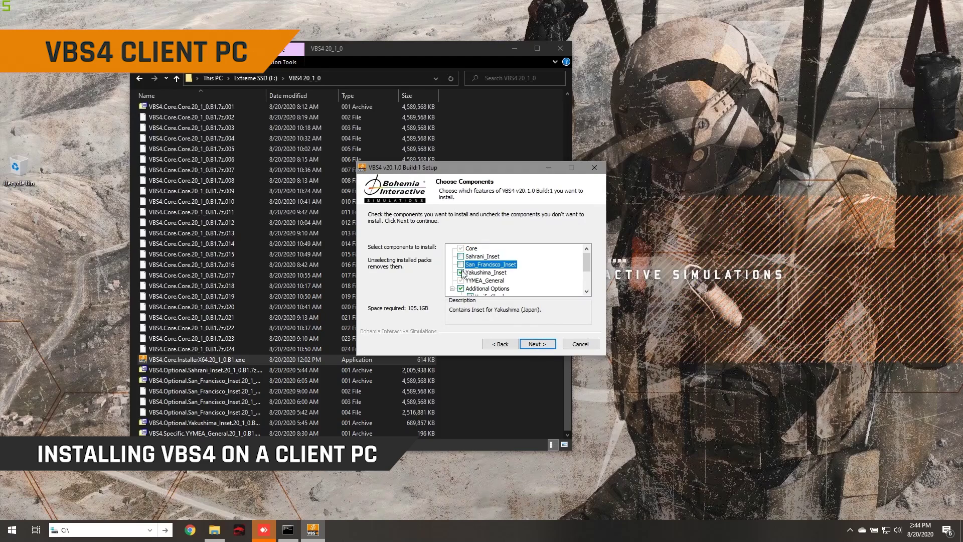
click(461, 272)
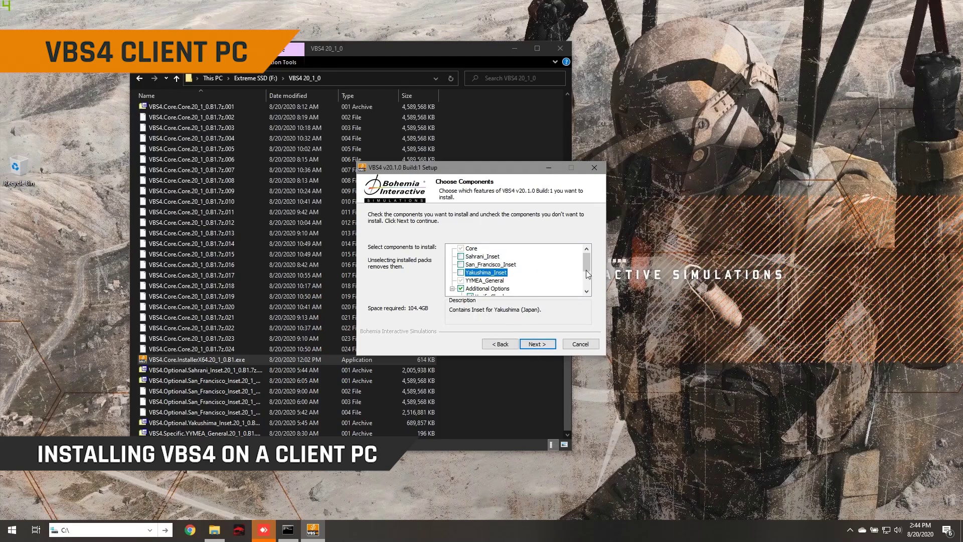
drag(588, 260, 586, 279)
click(470, 256)
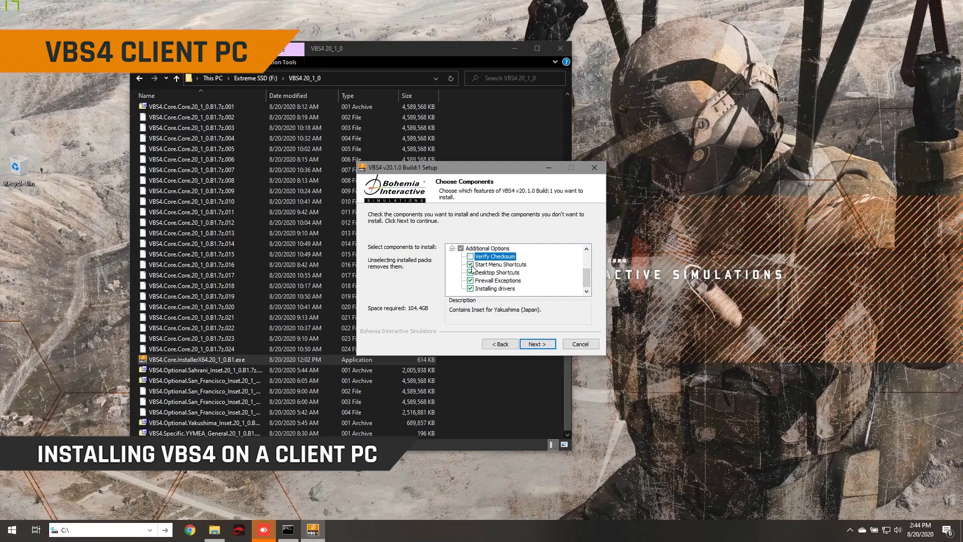
click(470, 273)
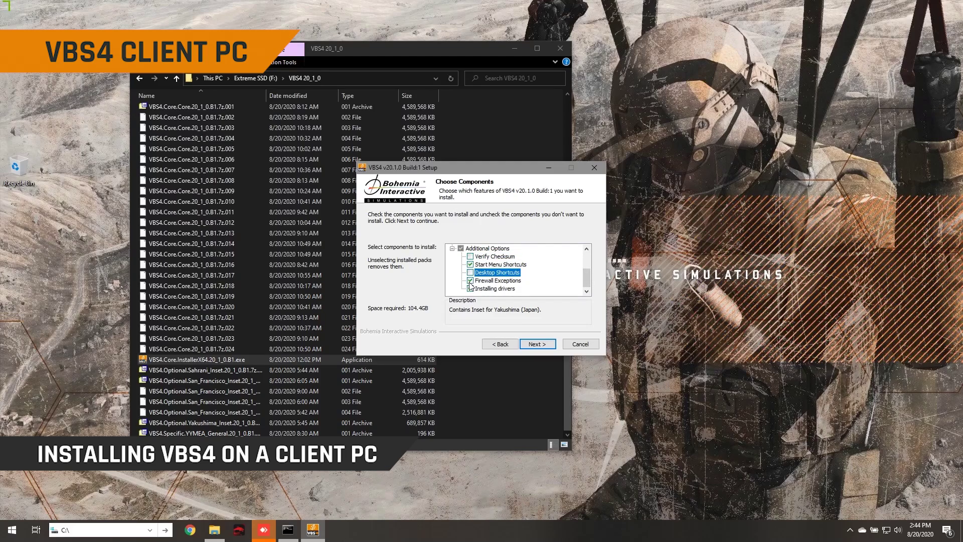
click(471, 281)
click(470, 289)
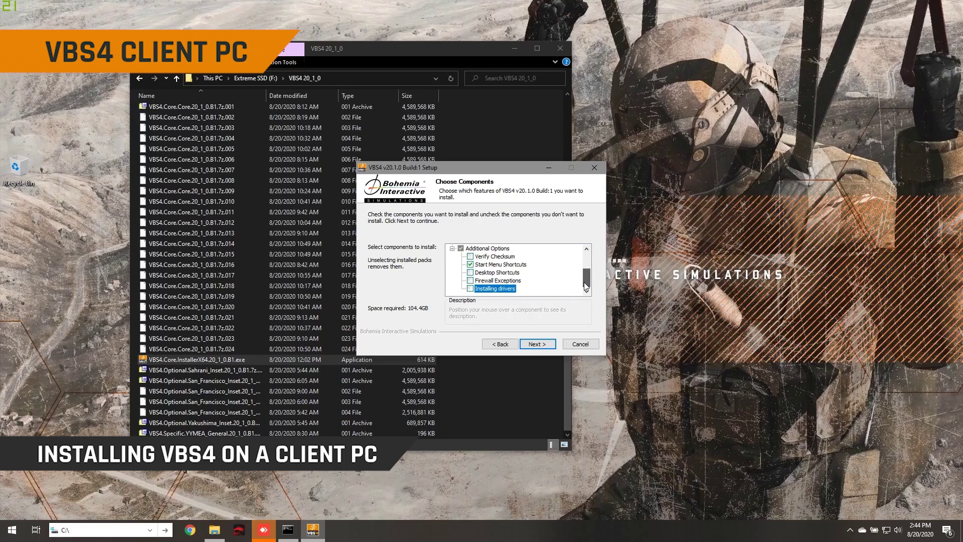
- Install VBS4 v20.1.0 to the default folder and Start Menu group, opening the install directory
click(535, 345)
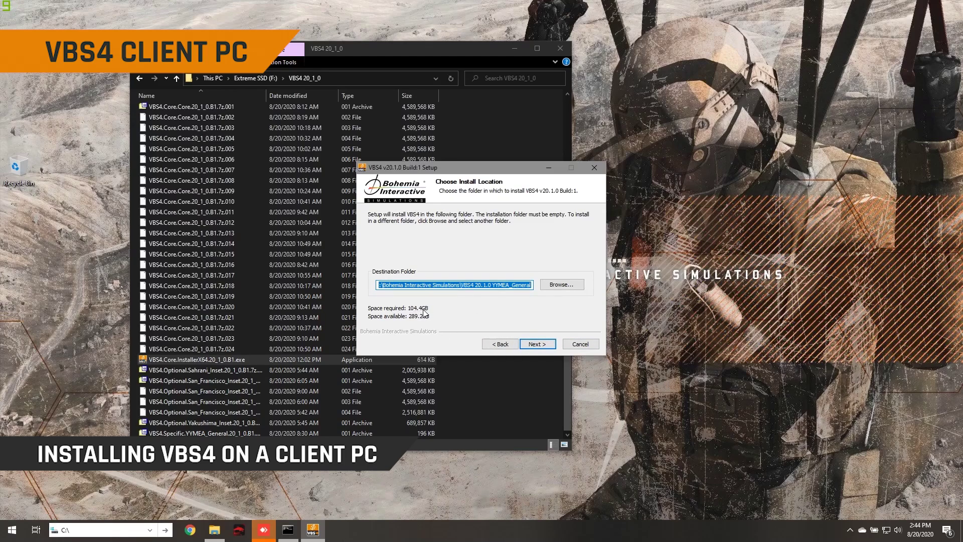
click(535, 344)
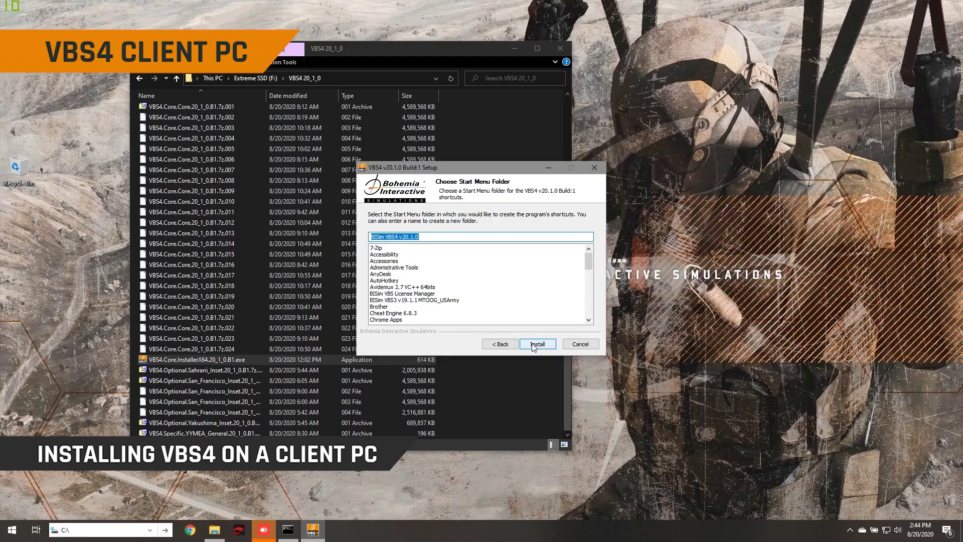
click(535, 344)
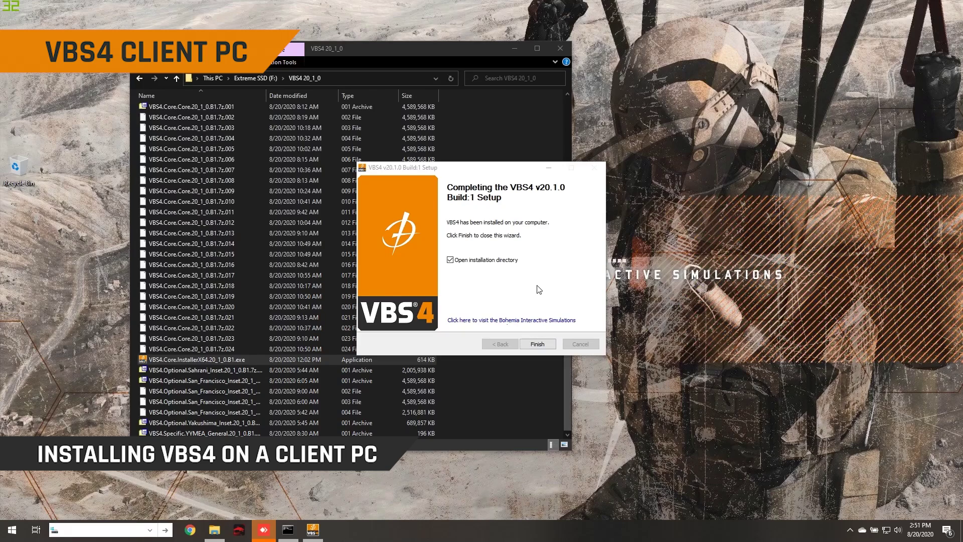
click(534, 343)
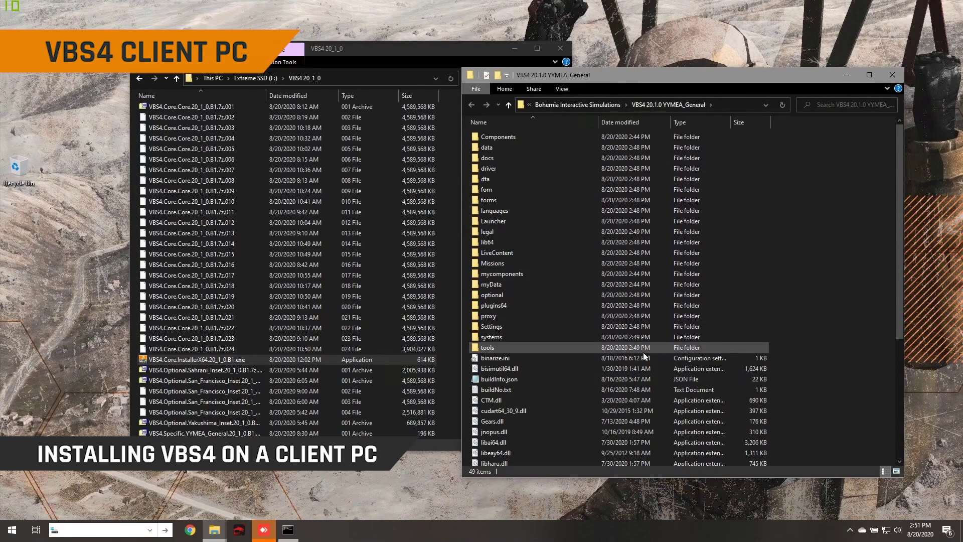
- Close the F: drive VBS4 20_1_0 window and scroll the install folder to VBSLauncher.exe
click(560, 48)
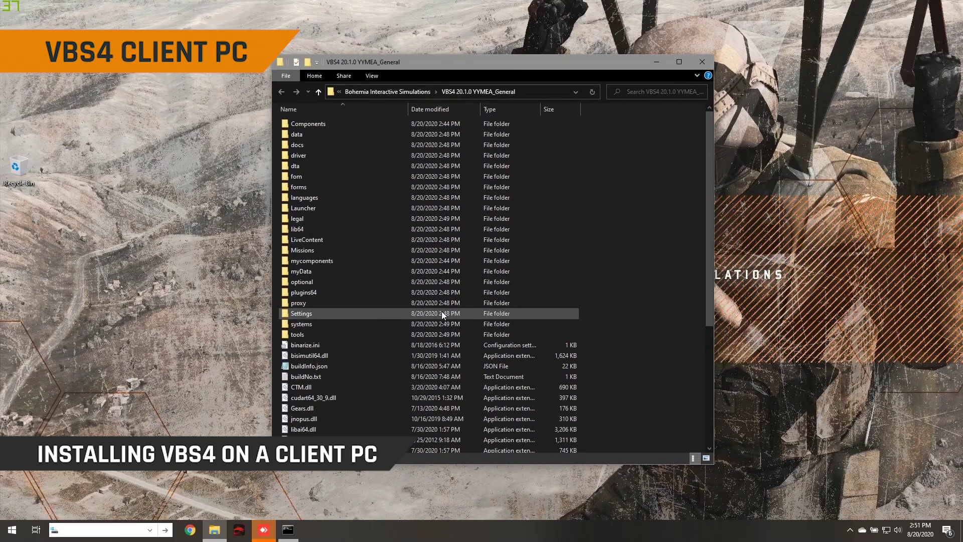
scroll(504, 317, down, 5)
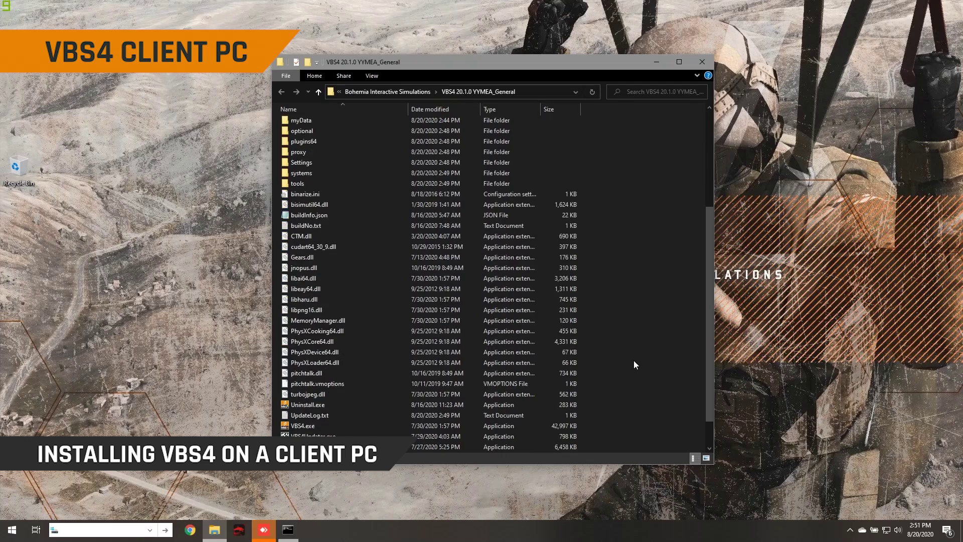
scroll(634, 363, down, 1)
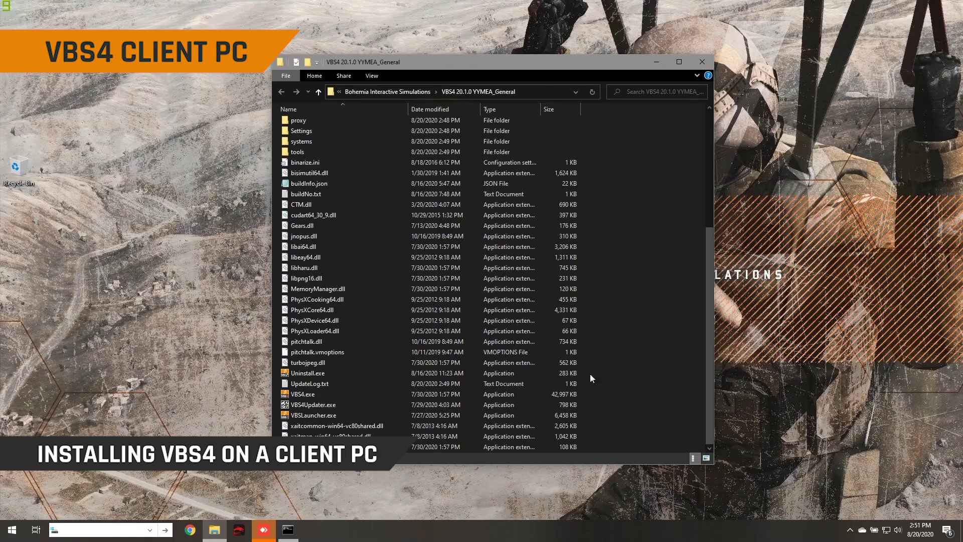
- Open VBSLauncher.exe and set the VBS4 world server address to 192.168.1.203
double_click(324, 415)
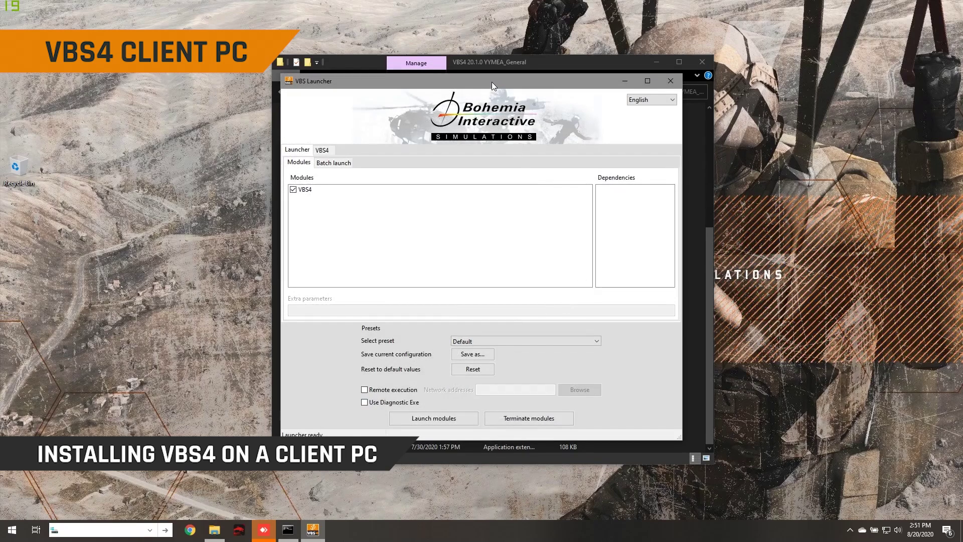
drag(492, 82, 440, 75)
click(270, 144)
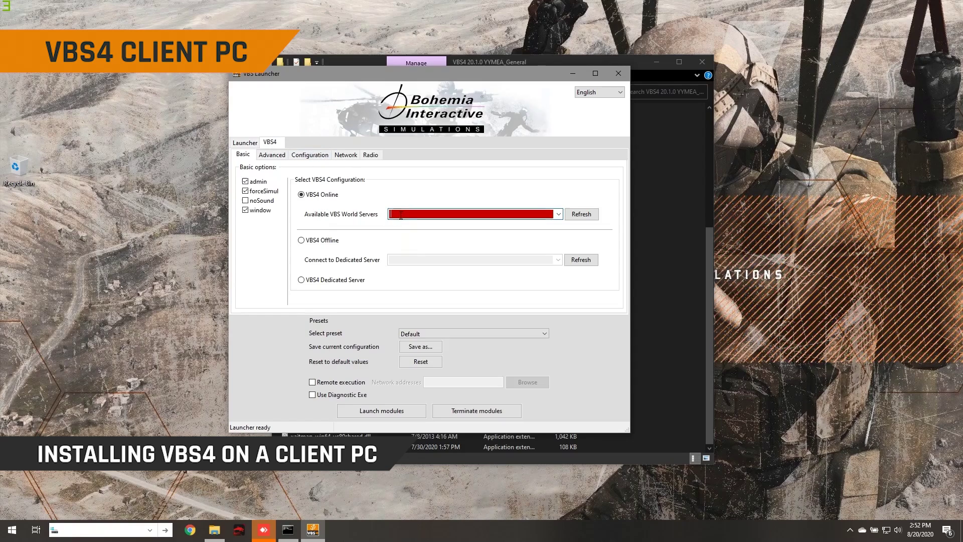
click(521, 212)
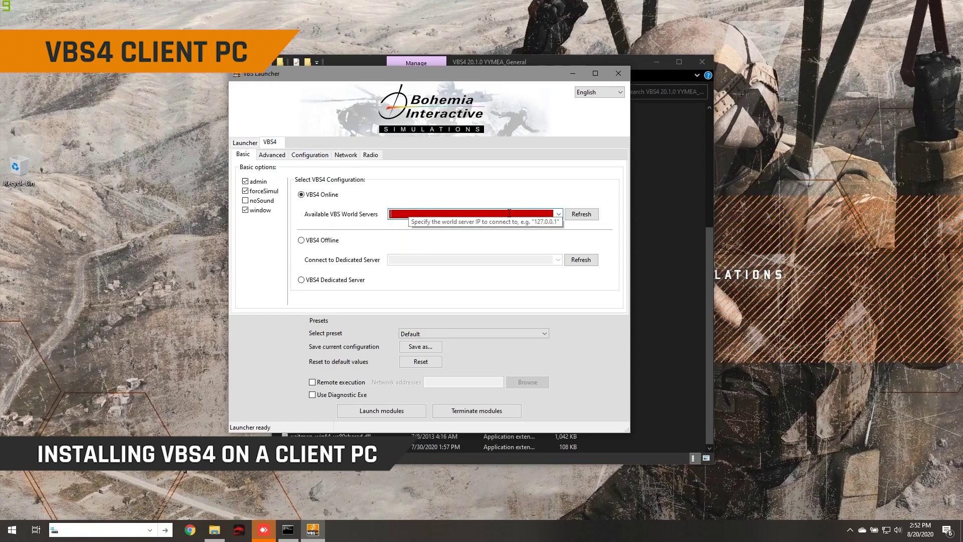
text(192.168.1.203)
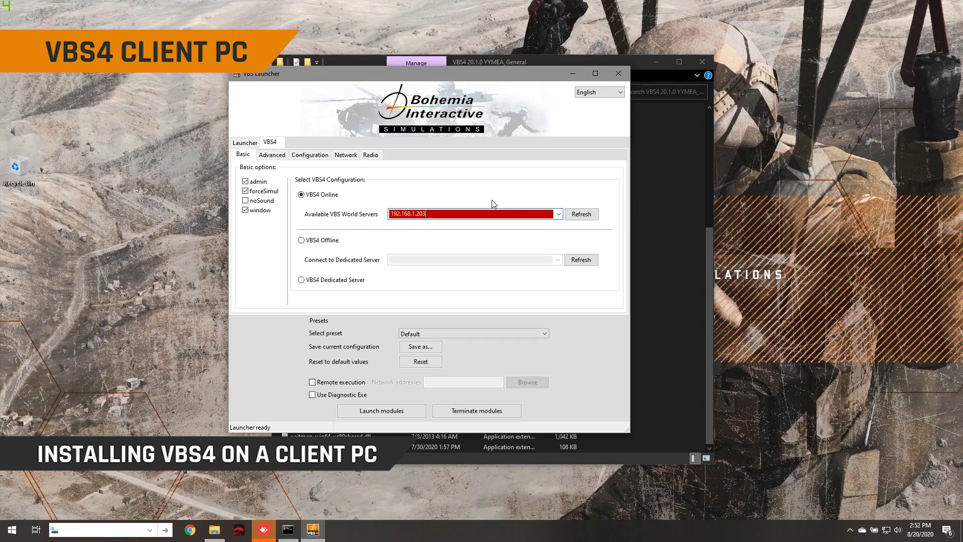
drag(488, 75, 408, 47)
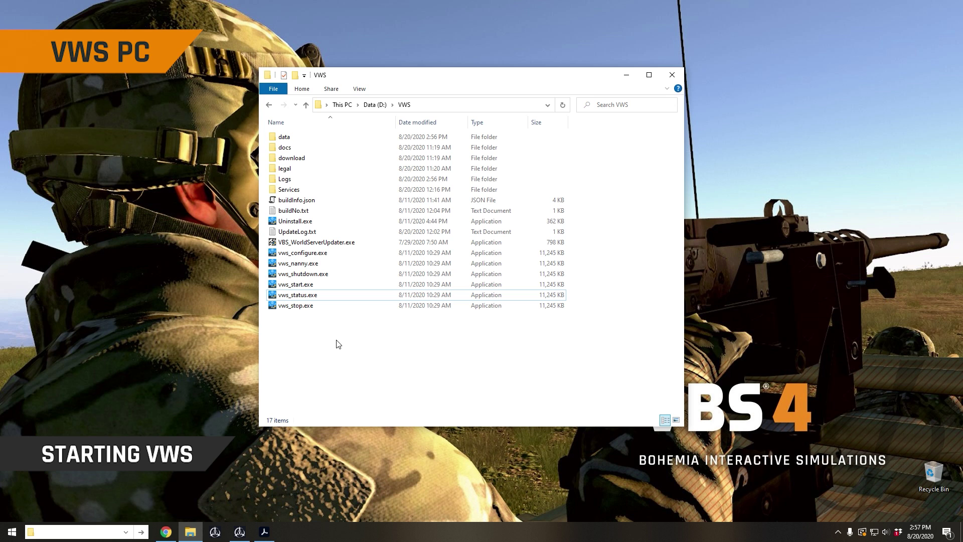
- Run vws_configure.exe with administrator approval to install and start the VWS services
double_click(311, 253)
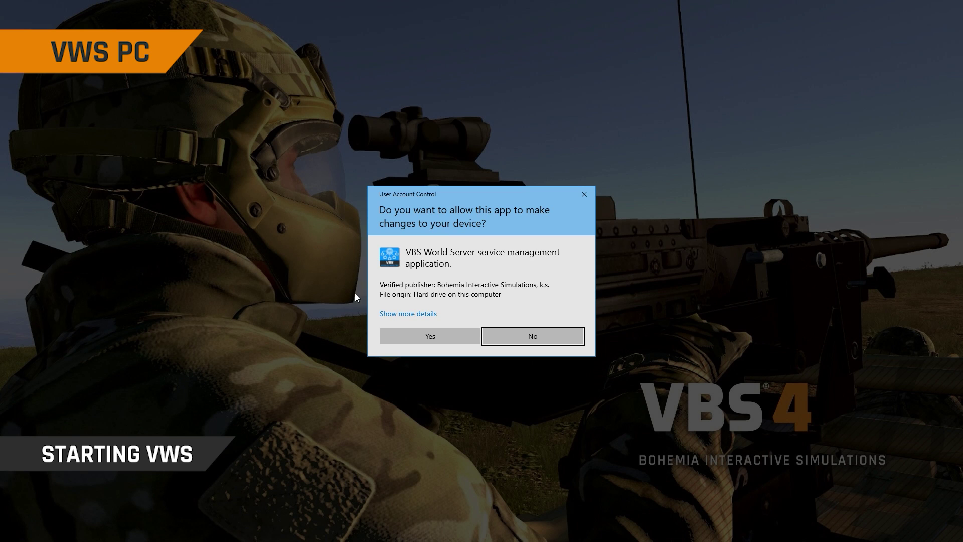
click(403, 336)
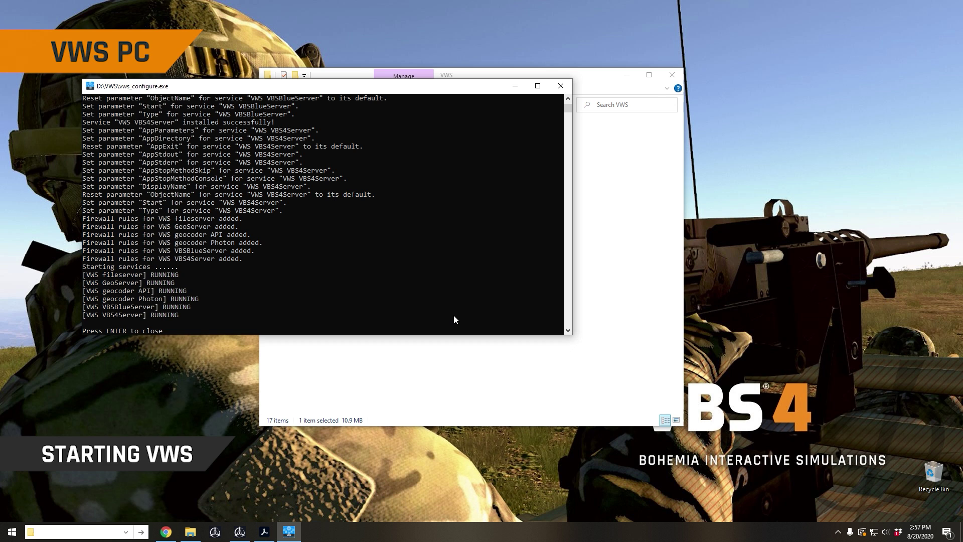
- Close the configuration console, then run vws_status.exe to confirm all six services are RUNNING
key(Return)
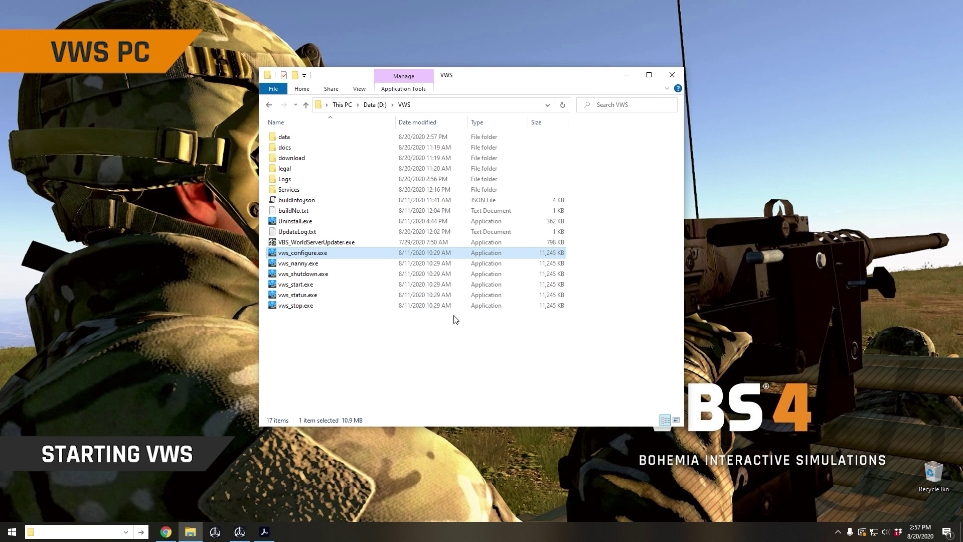
double_click(373, 294)
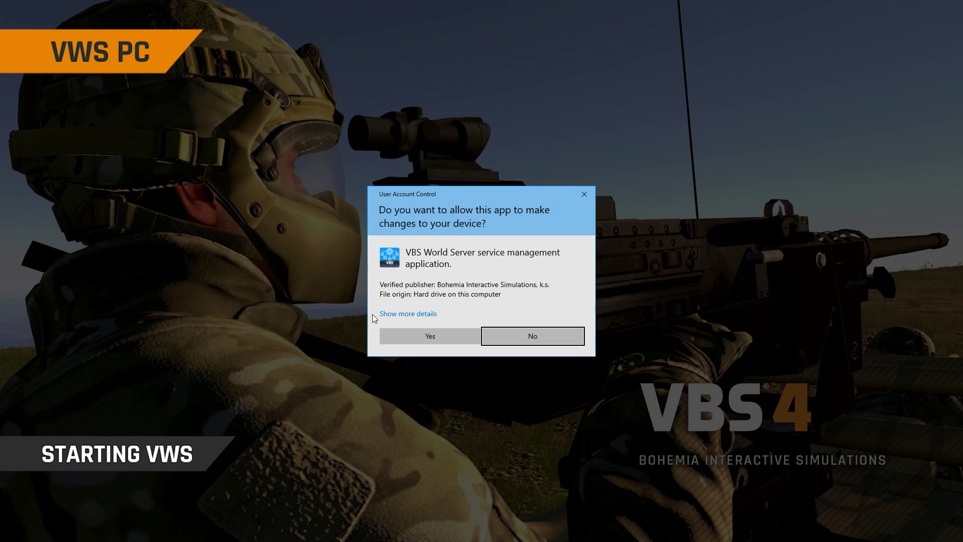
click(423, 337)
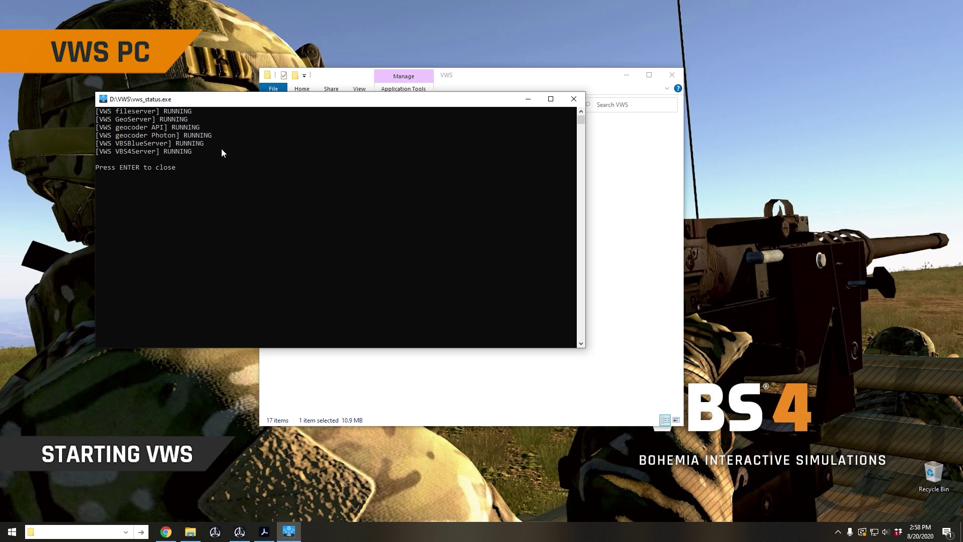
key(Return)
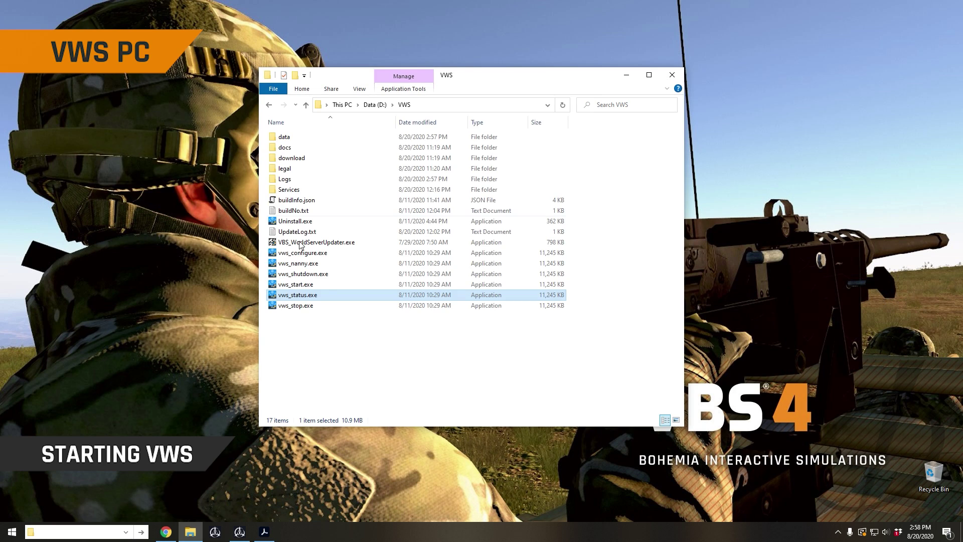
click(352, 357)
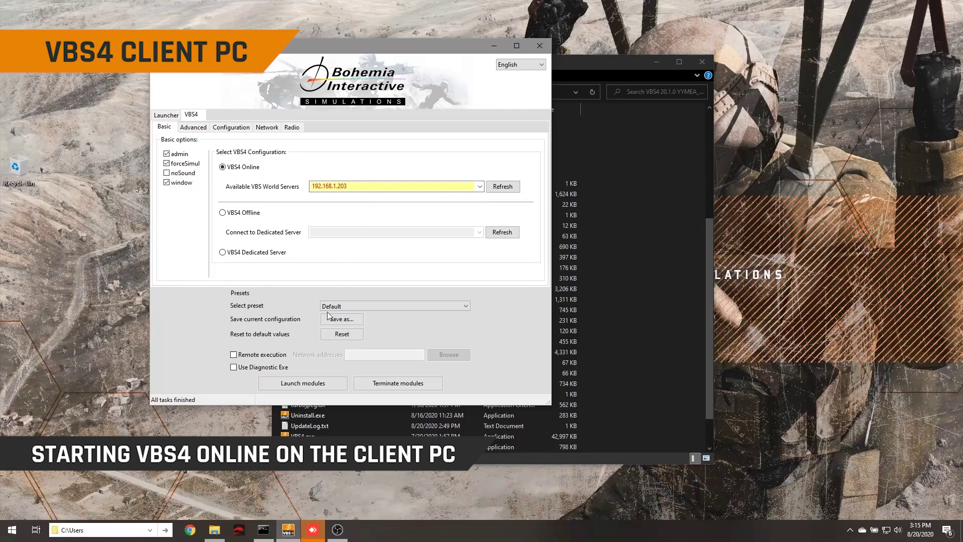
- Launch VBS4 online against world server 192.168.1.203 and bring its window forward
click(309, 384)
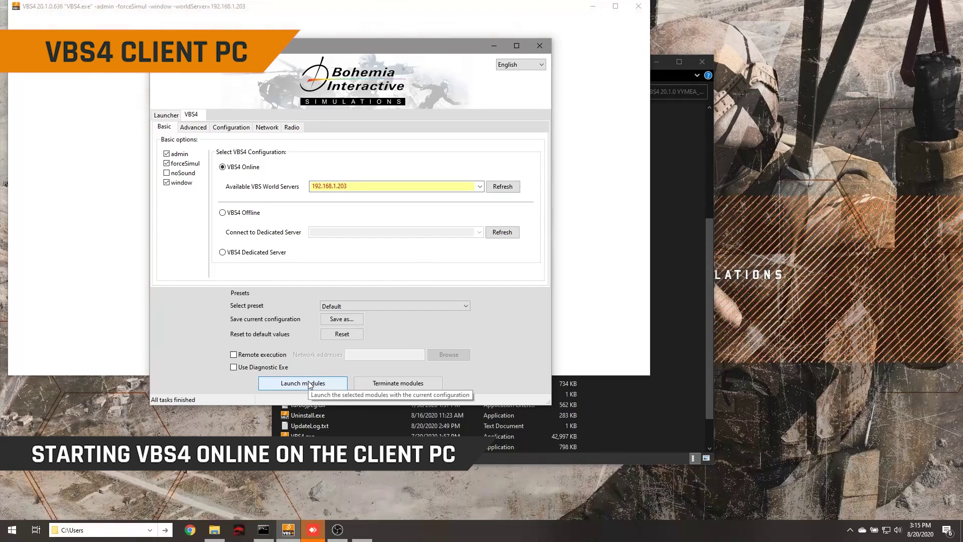
click(372, 14)
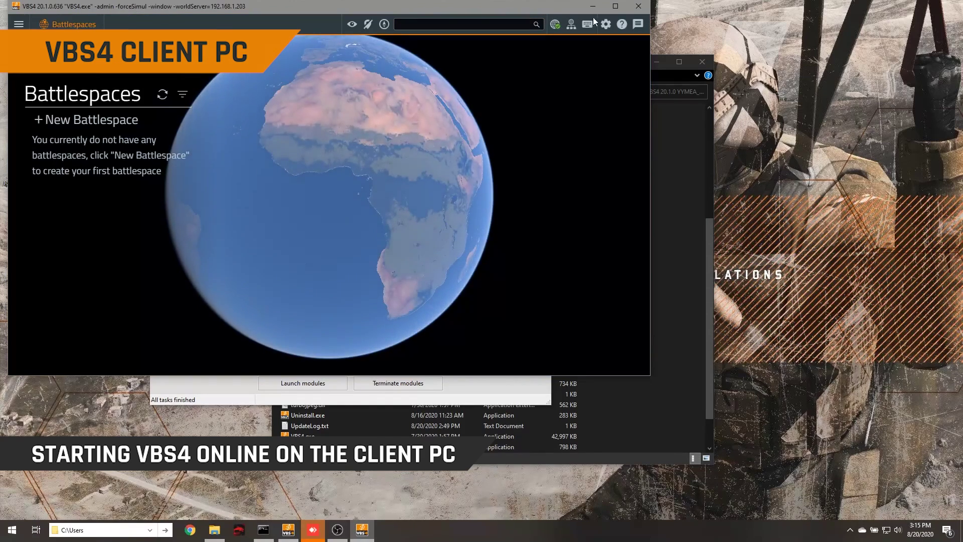
- Maximize VBS4 and view the world server status panel to verify the connection
click(616, 6)
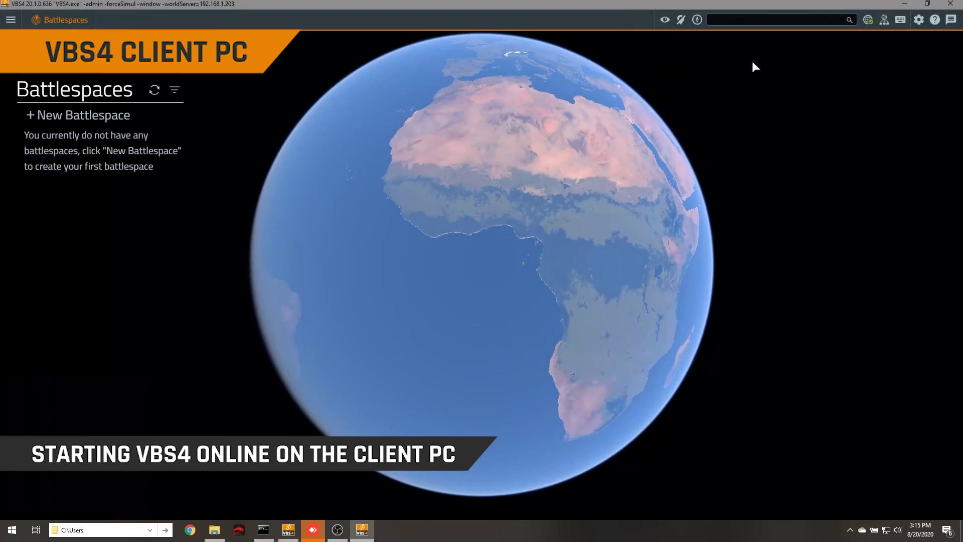
click(884, 21)
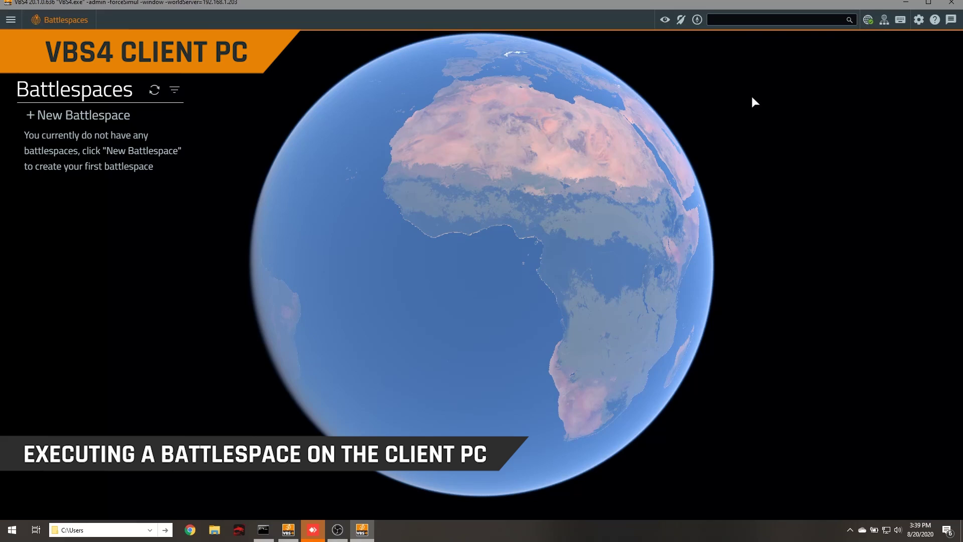
- Drop the 'orlando' place search and go to the Yakushima, Japan point of interest
click(743, 19)
text(o)
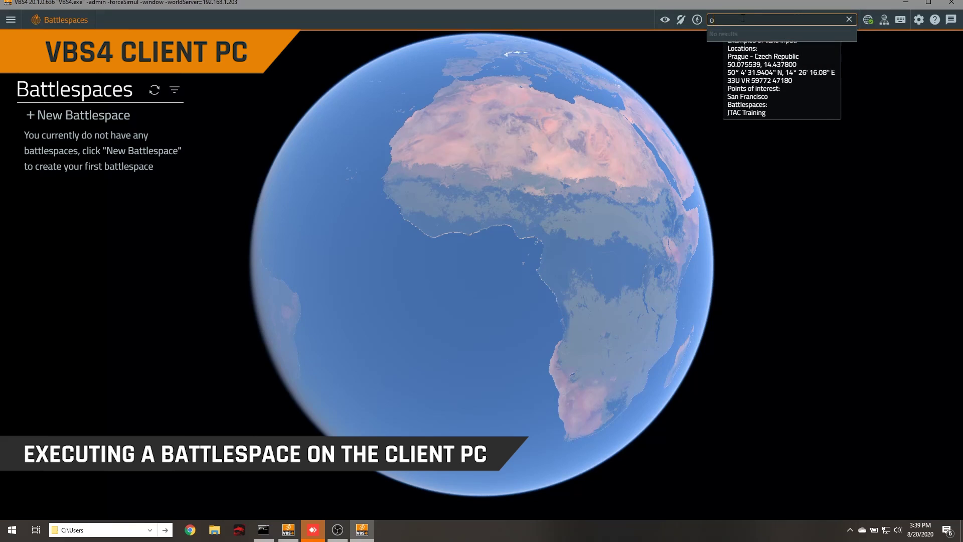
text(rlando)
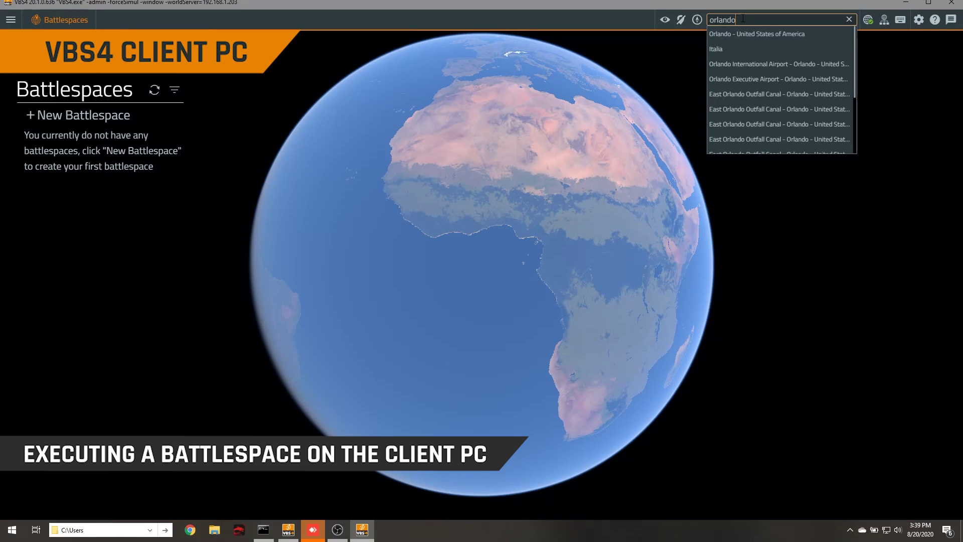
click(849, 19)
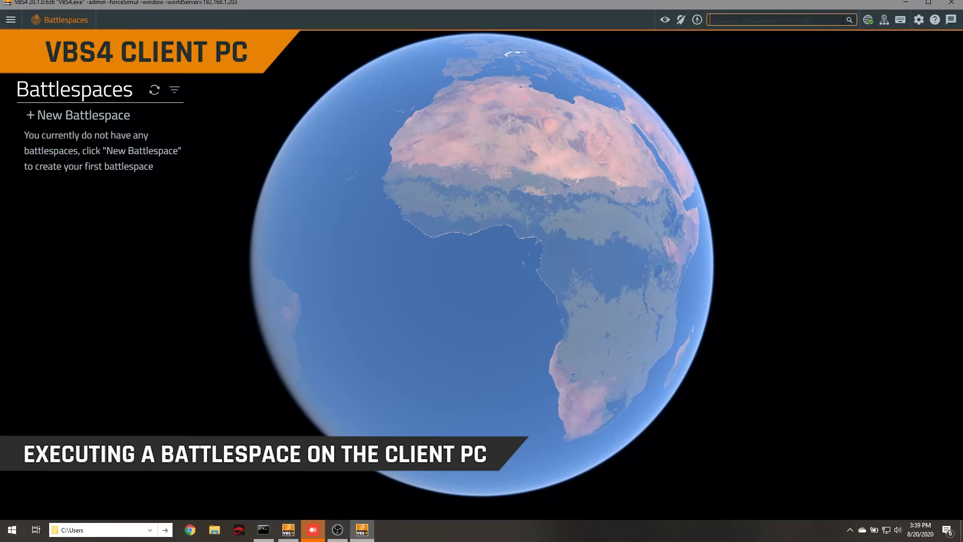
click(681, 20)
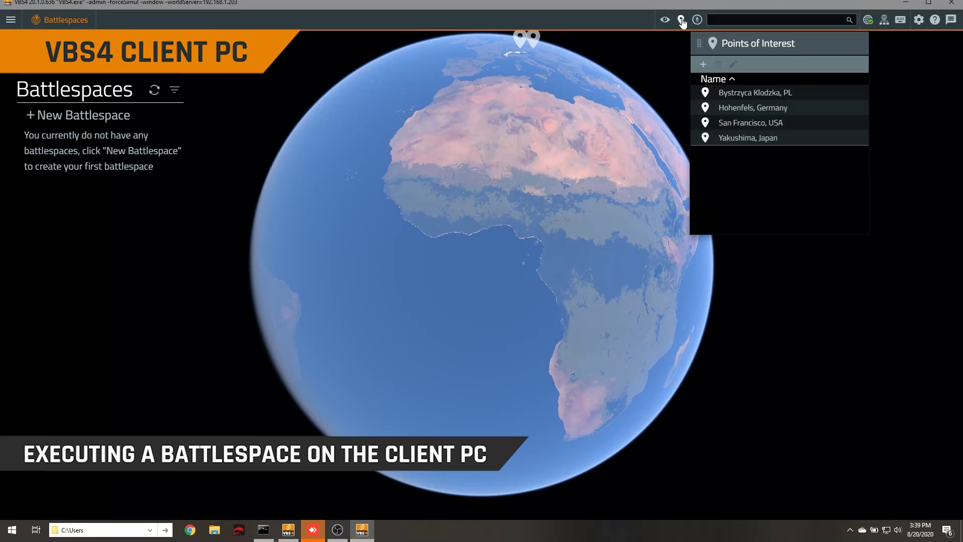
click(745, 141)
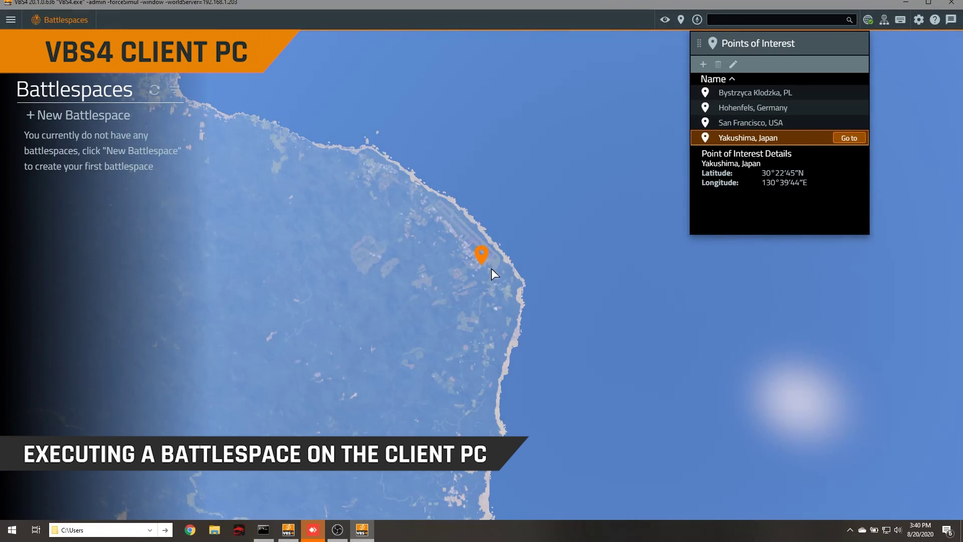
- Zoom and tilt the globe so the Yakushima runway shows in perspective along the coast
scroll(495, 251, up, 5)
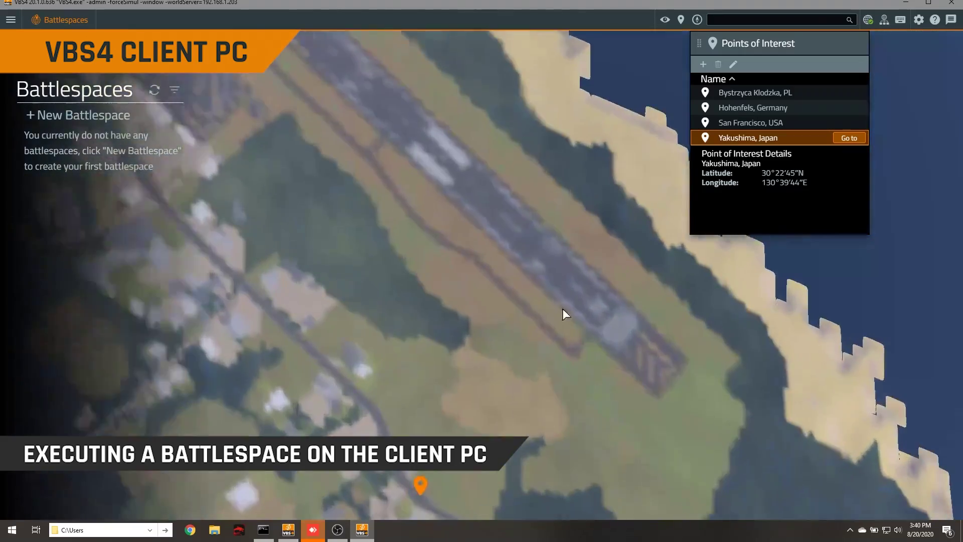
drag(561, 313, 433, 374)
scroll(406, 392, down, 5)
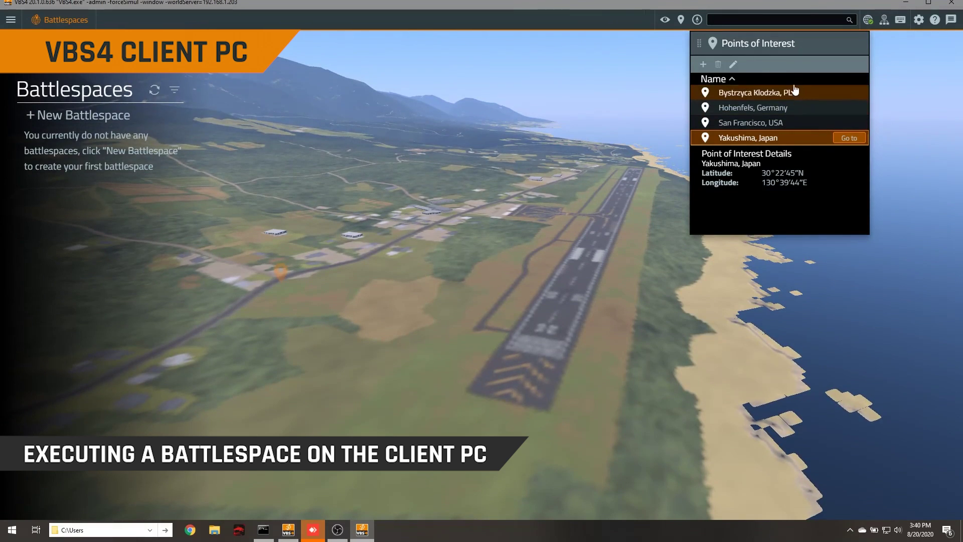
click(681, 20)
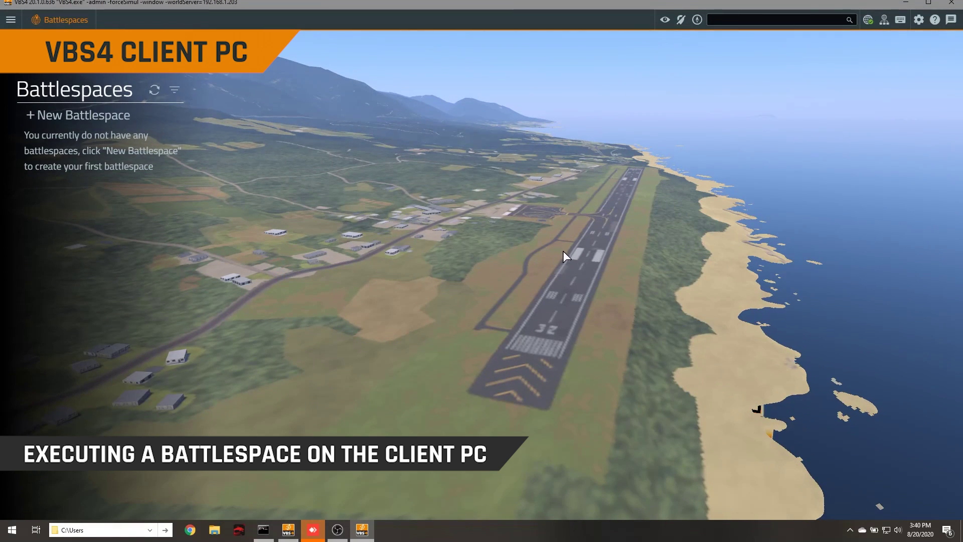
scroll(397, 372, down, 2)
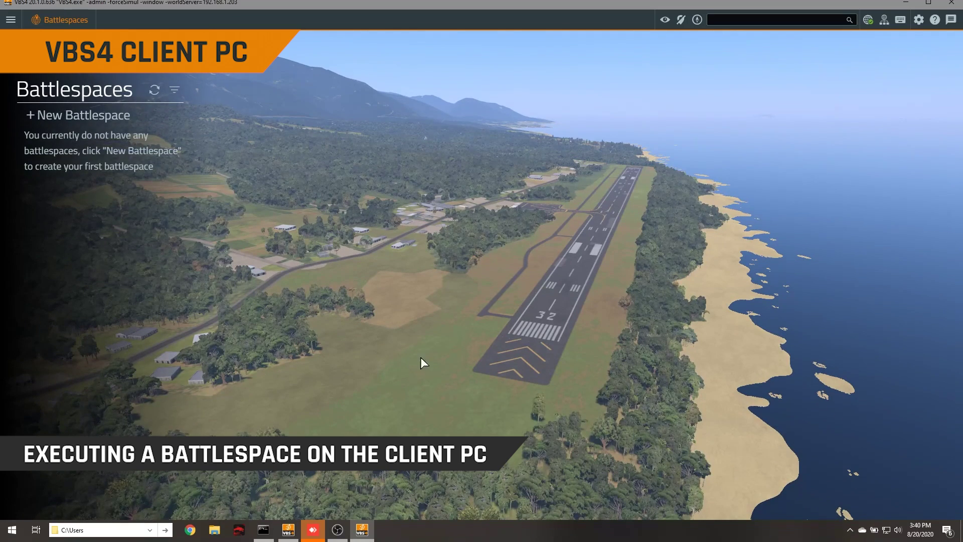
- Create and save a battlespace named 'Test Battlespace' at the runway end, then open it in the Editor
right_click(497, 364)
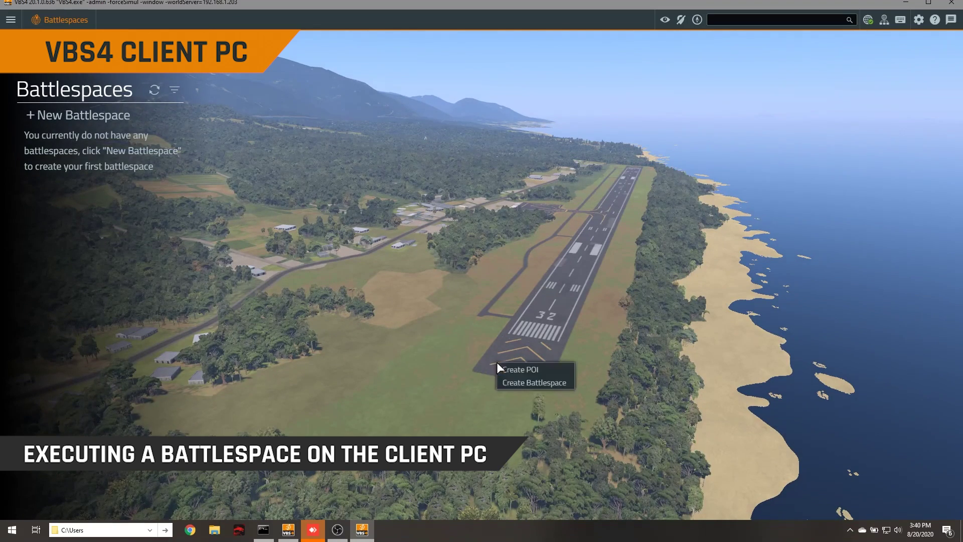
click(519, 382)
click(480, 173)
text(Te)
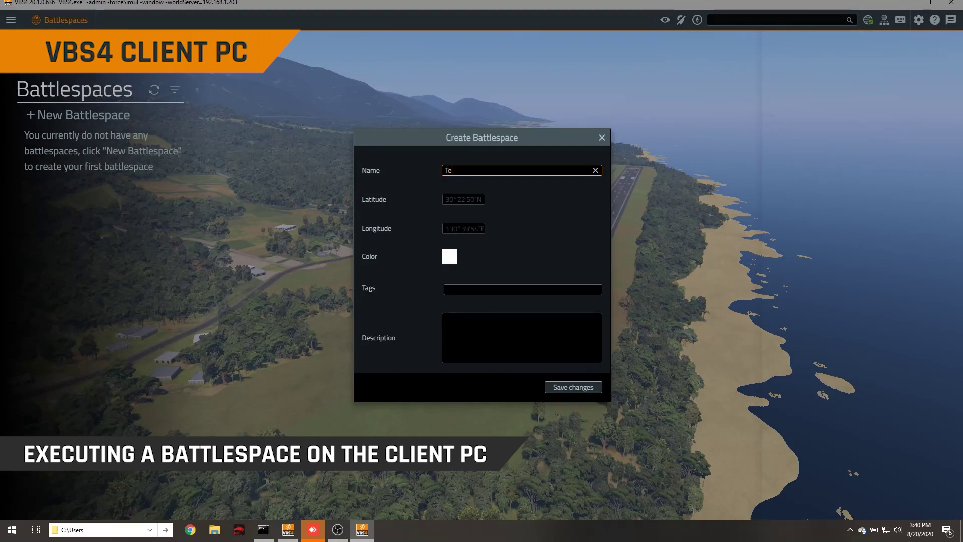
text(st Battlespace)
click(573, 387)
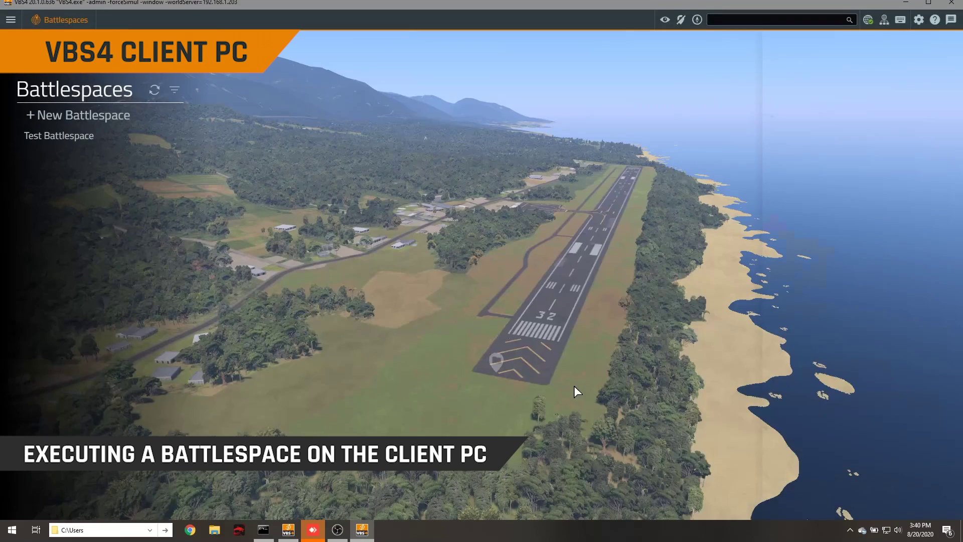
click(92, 139)
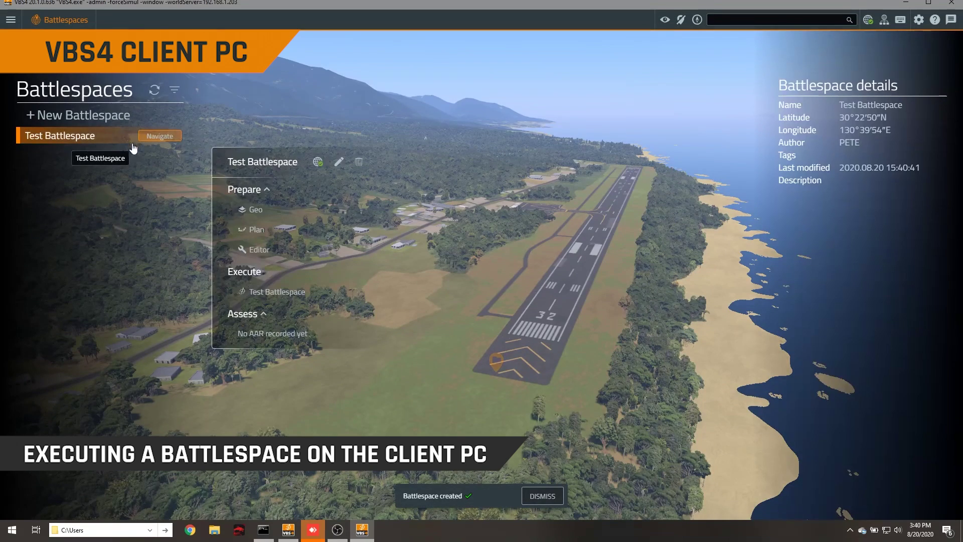
click(308, 251)
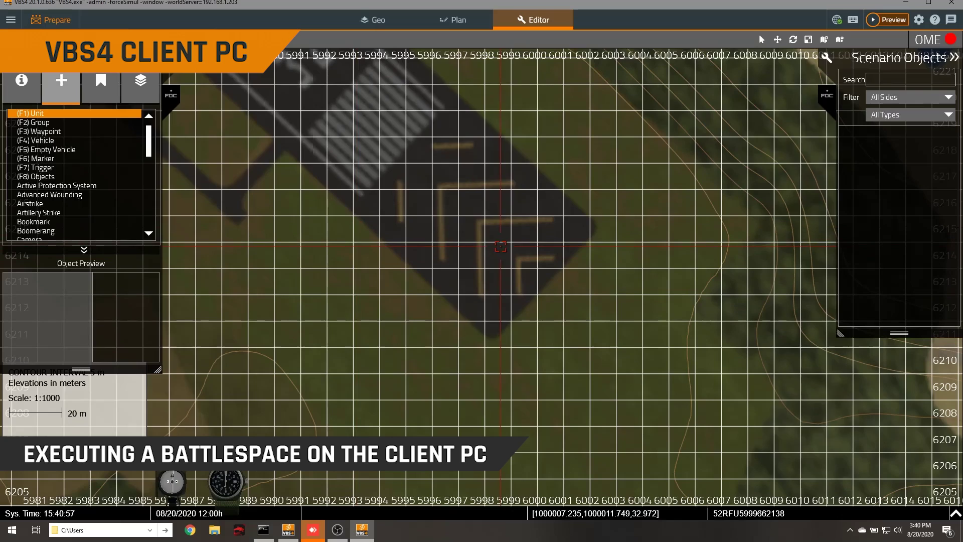
- Place an AA Gunner M4A1 CCO / Stinger unit on the runway, then save and close the editor
double_click(500, 246)
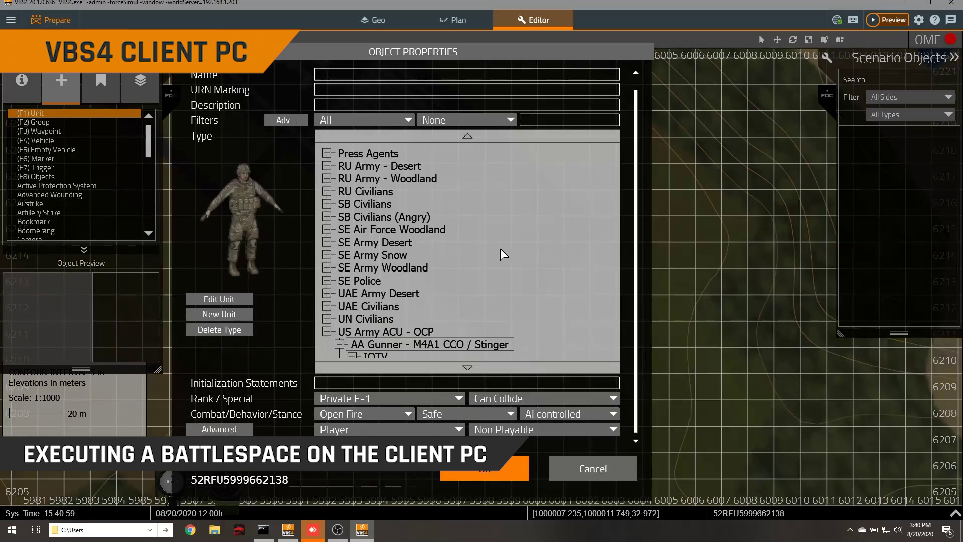
click(502, 468)
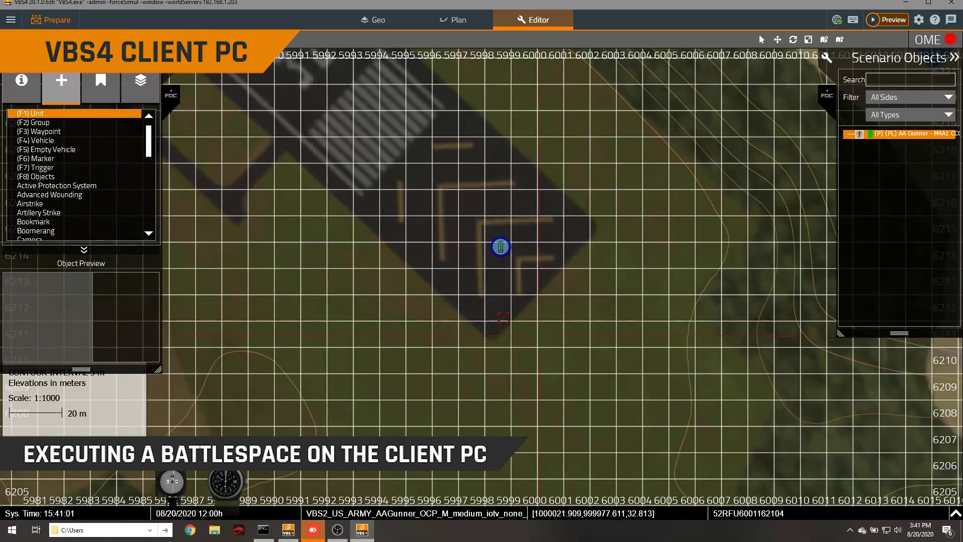
click(11, 20)
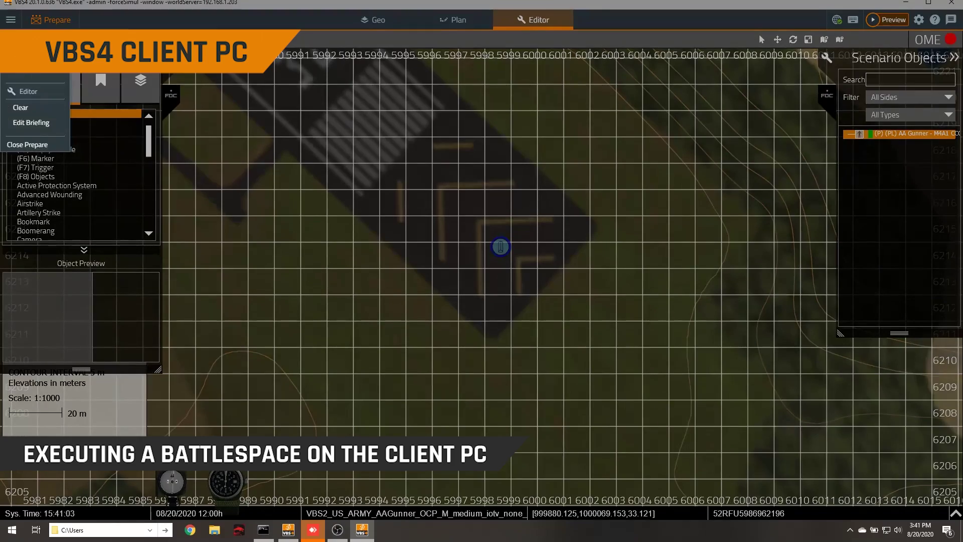
click(27, 144)
click(405, 289)
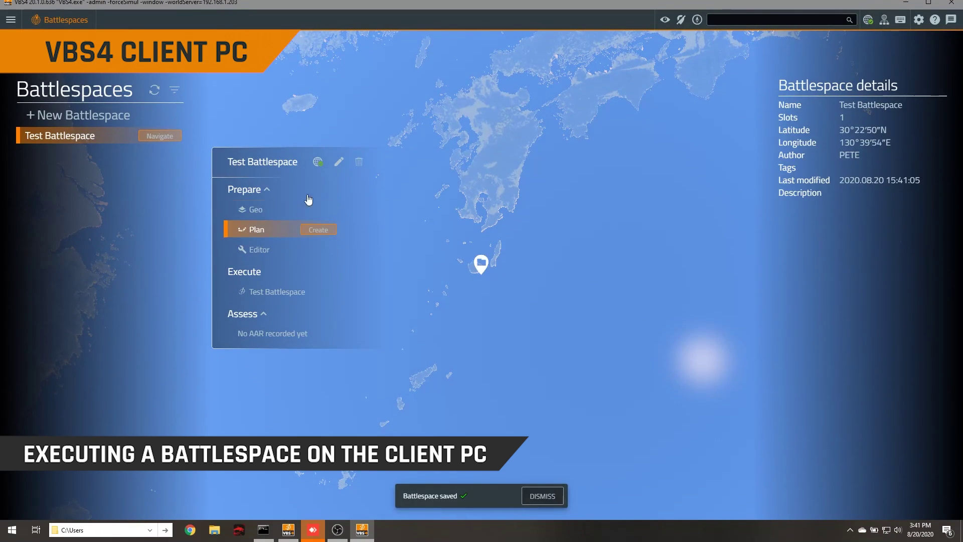
- Start Test Battlespace from the Execute column to reach the Player Select screen
mouse_move(312, 296)
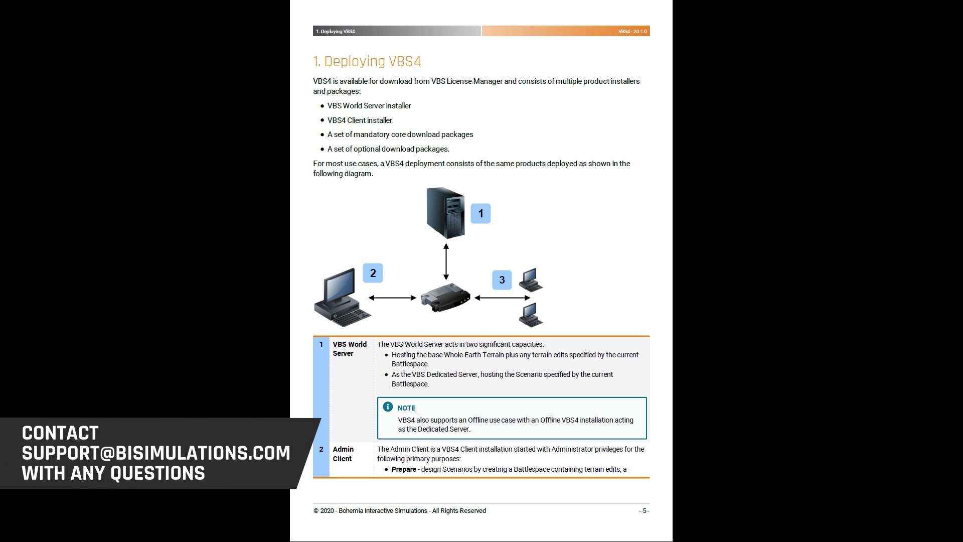
key(alt+Tab)
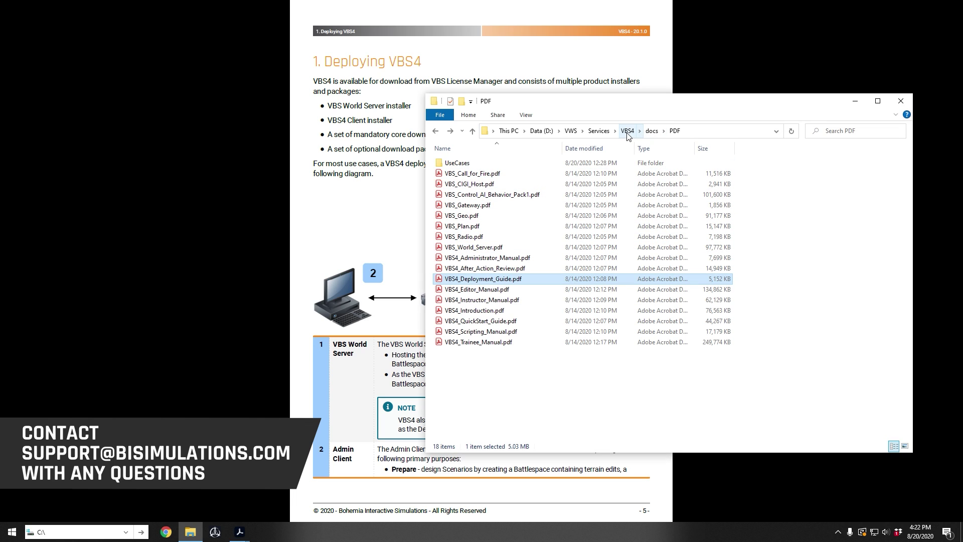
key(alt+Tab)
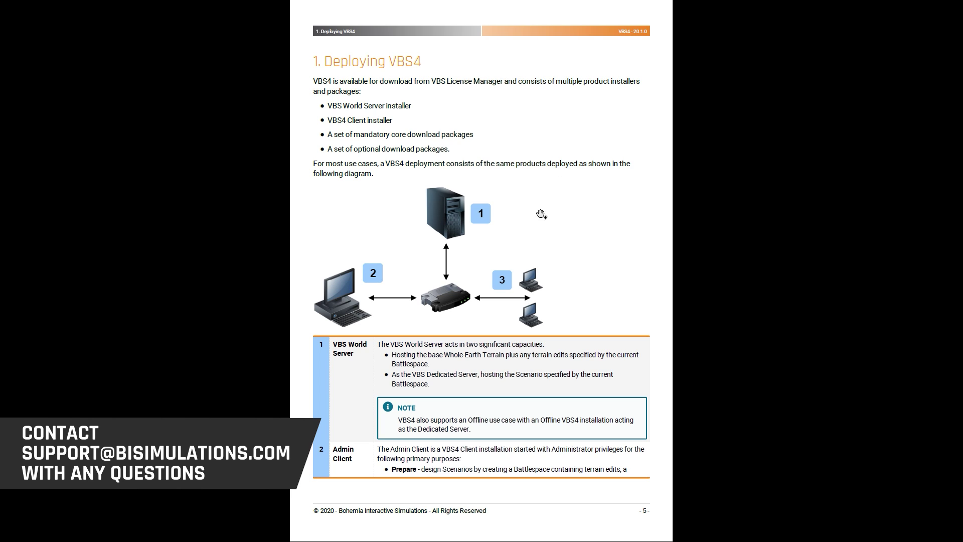
scroll(573, 301, down, 10)
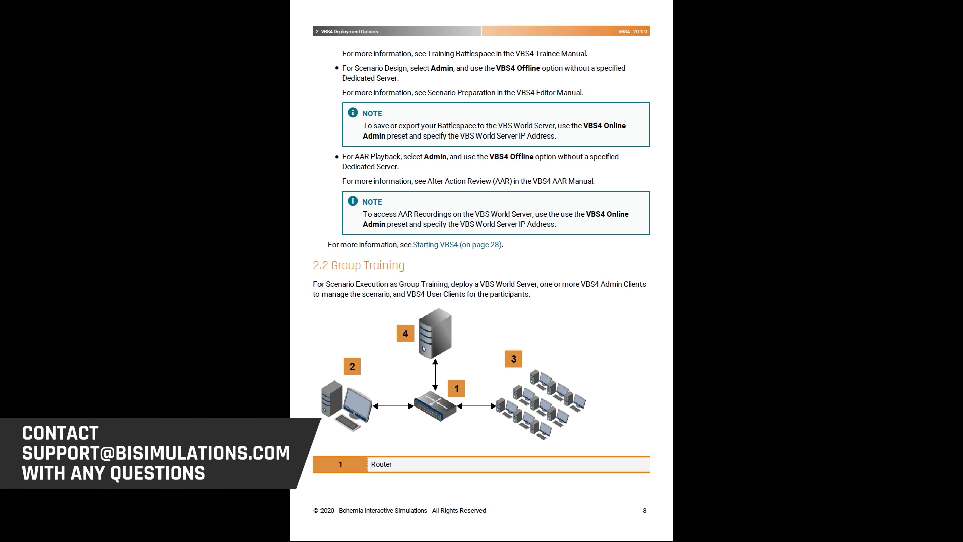
scroll(609, 338, up, 10)
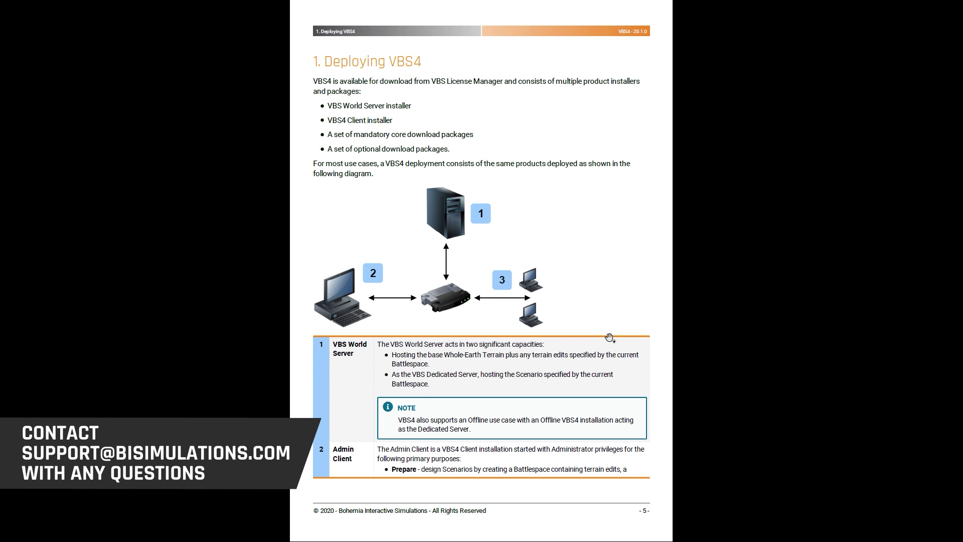